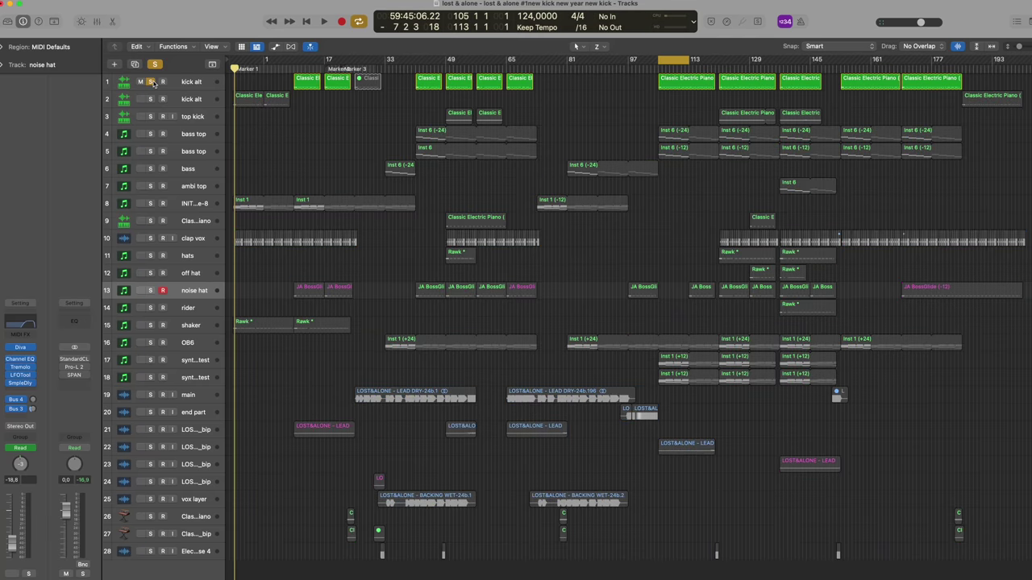
Audition the soloed kick alt track from bar 105 and open its channel EQ
key(space)
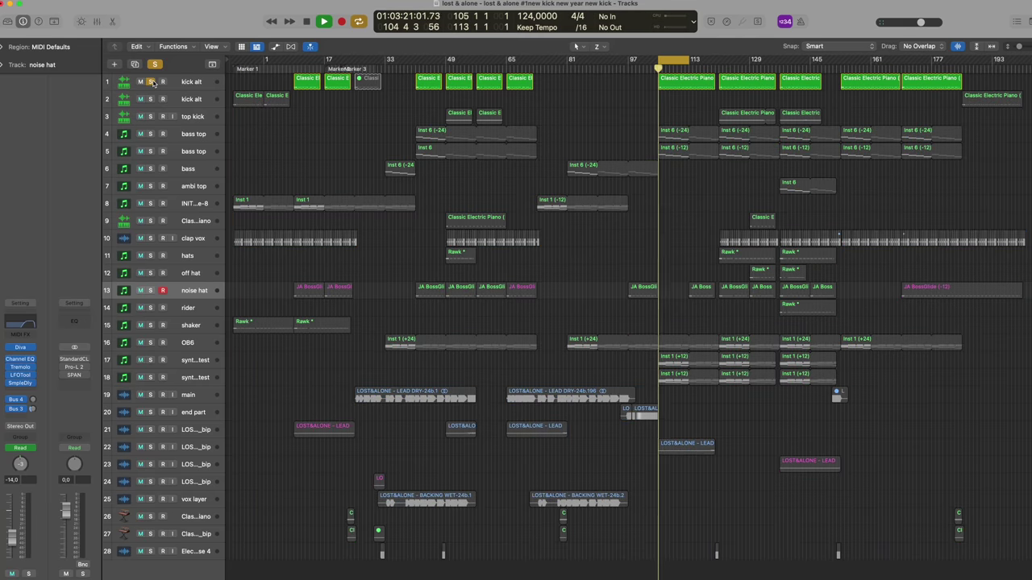
click(184, 84)
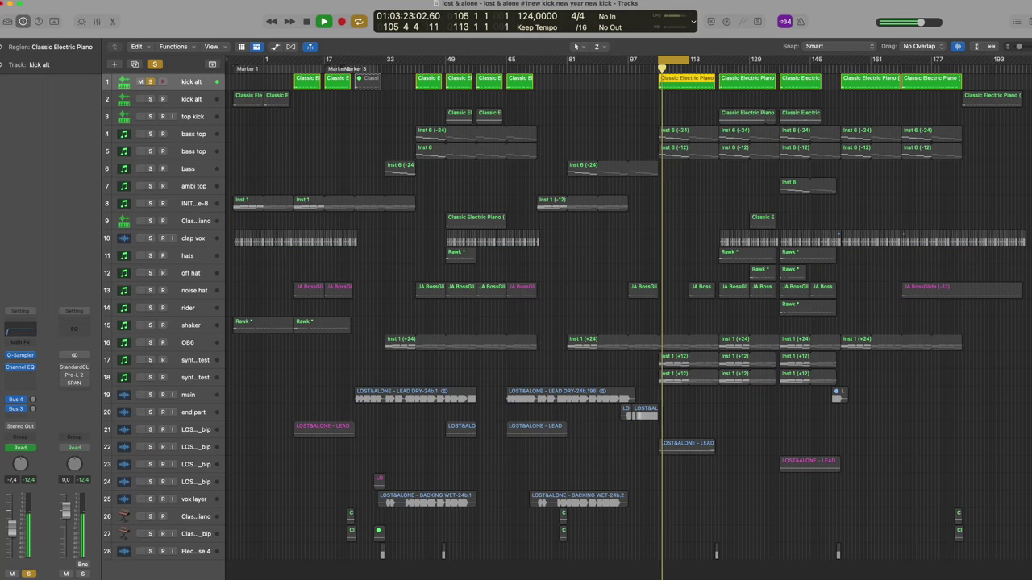
key(space)
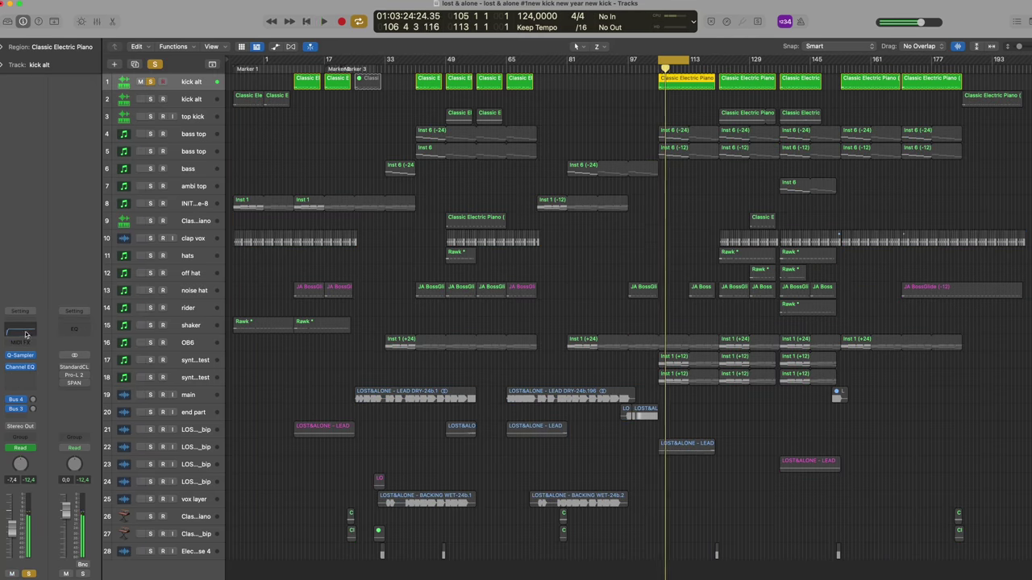
click(25, 333)
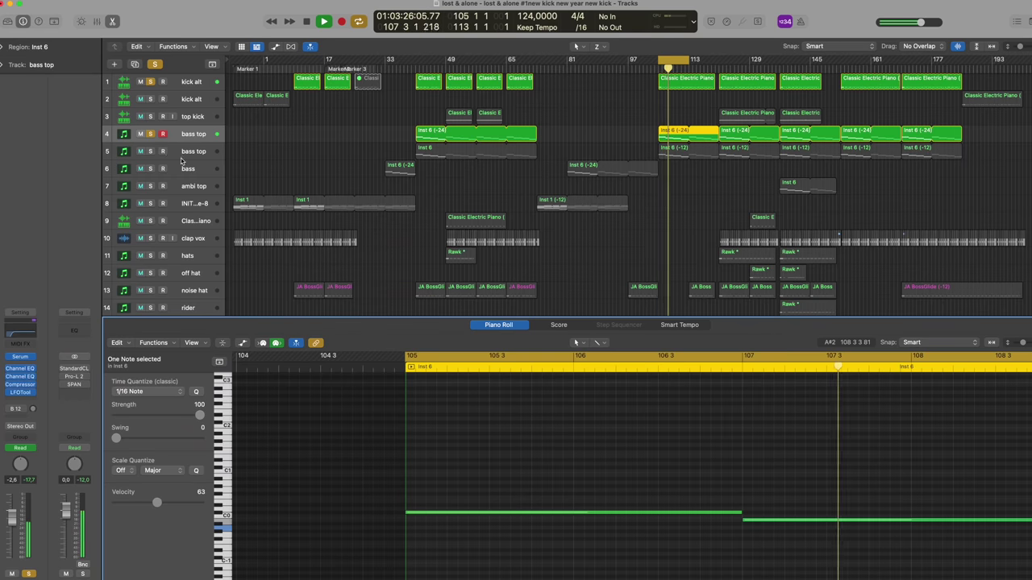
Open the Serum instrument on the soloed bass top track and audition its filter during playback
key(space)
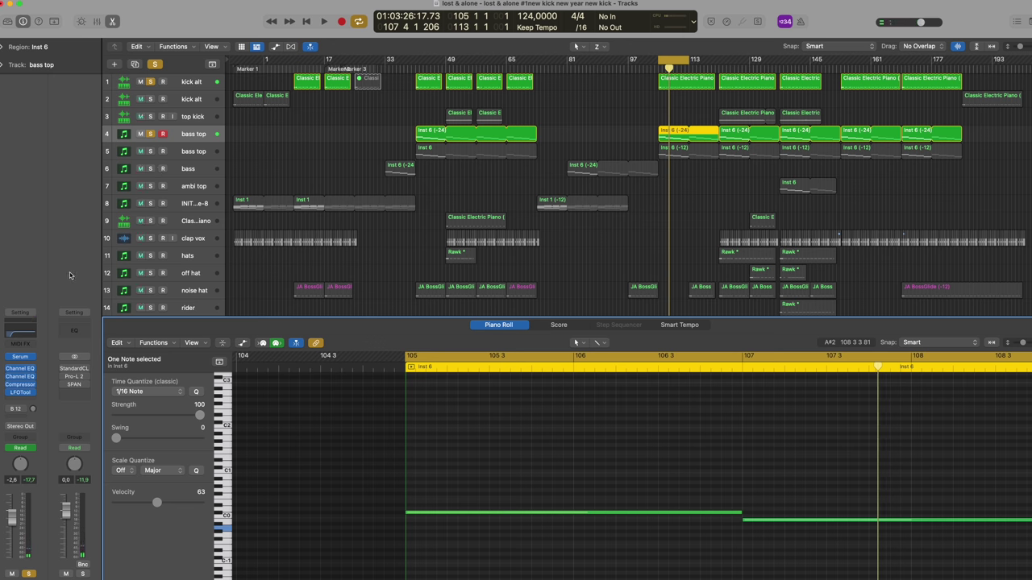
click(29, 356)
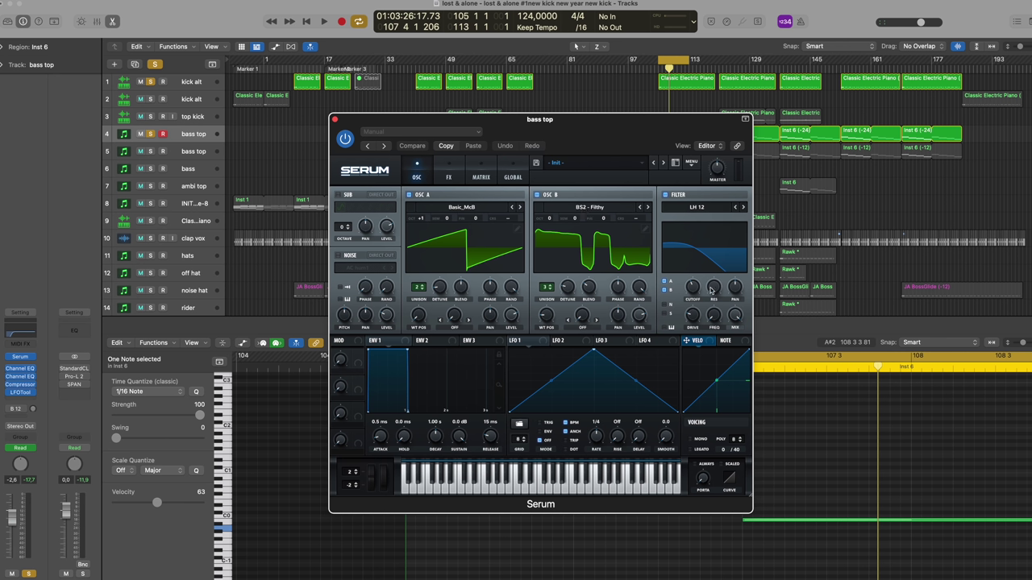
key(space)
drag(700, 256, 694, 278)
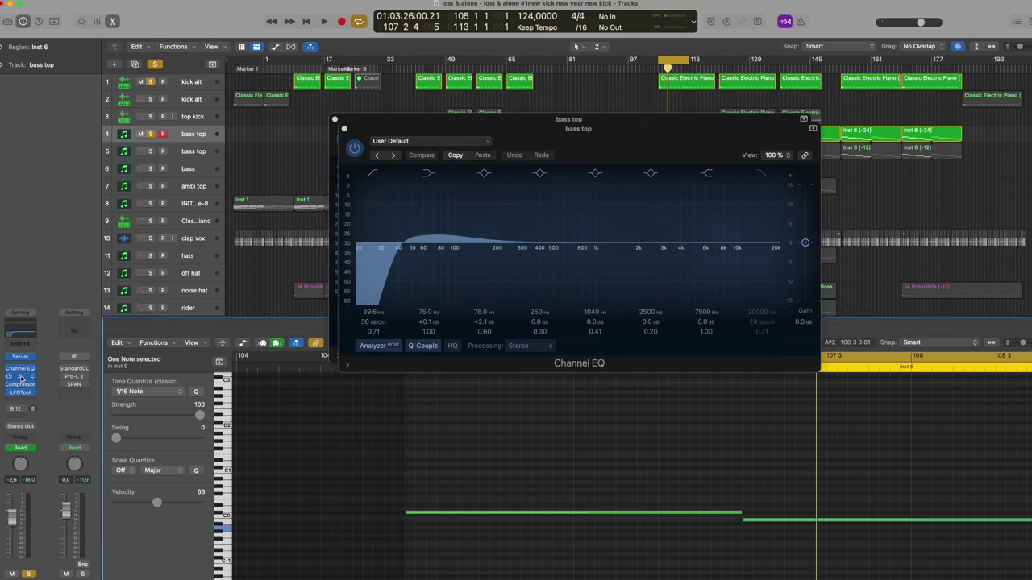
Inspect the second Channel EQ and the Compressor on bass top, playing the loop to hear the compressor
click(22, 377)
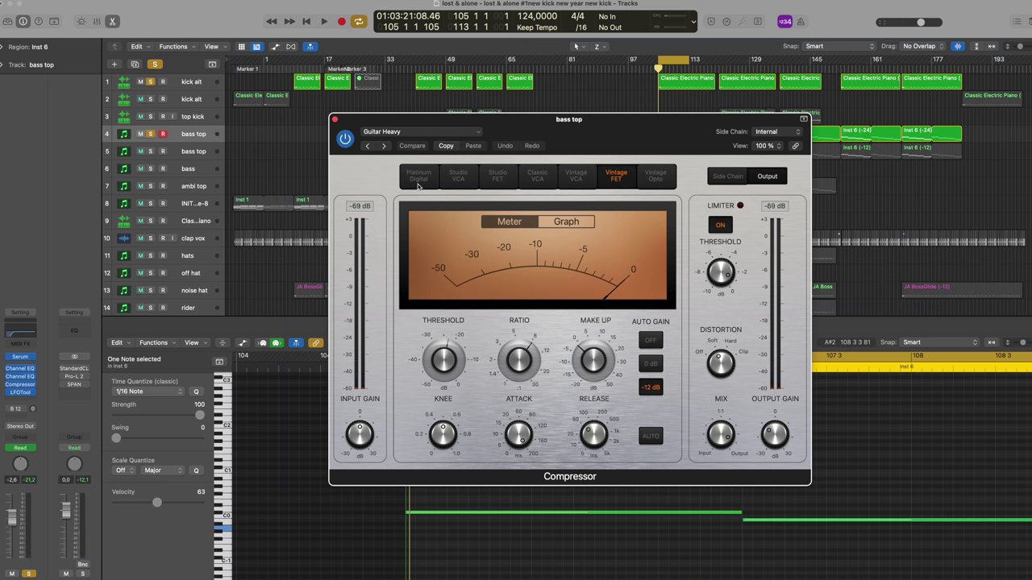
key(space)
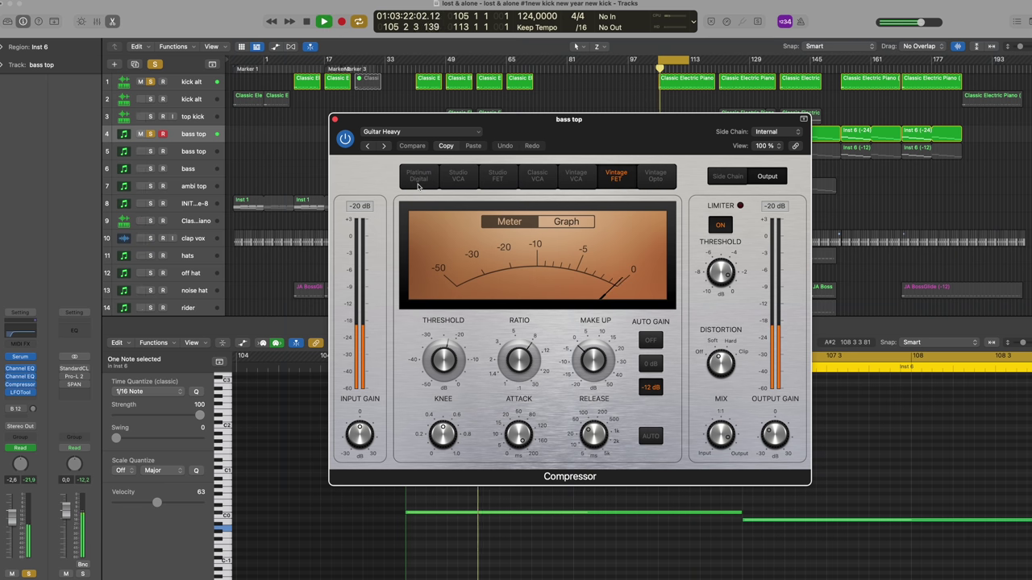
key(space)
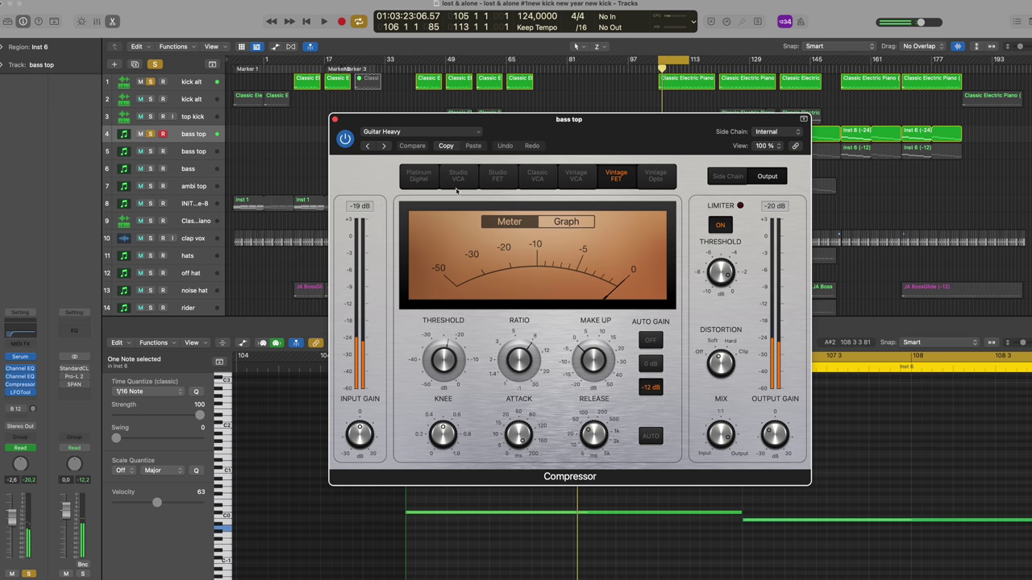
click(334, 120)
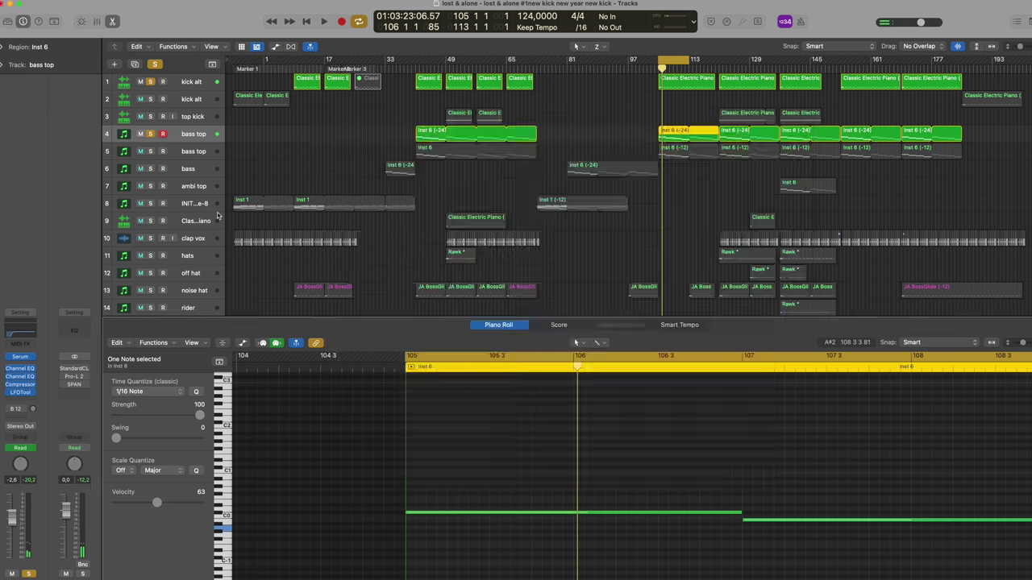
Open LFOTool on bass top and play the loop to examine its volume-ducking curve
click(20, 393)
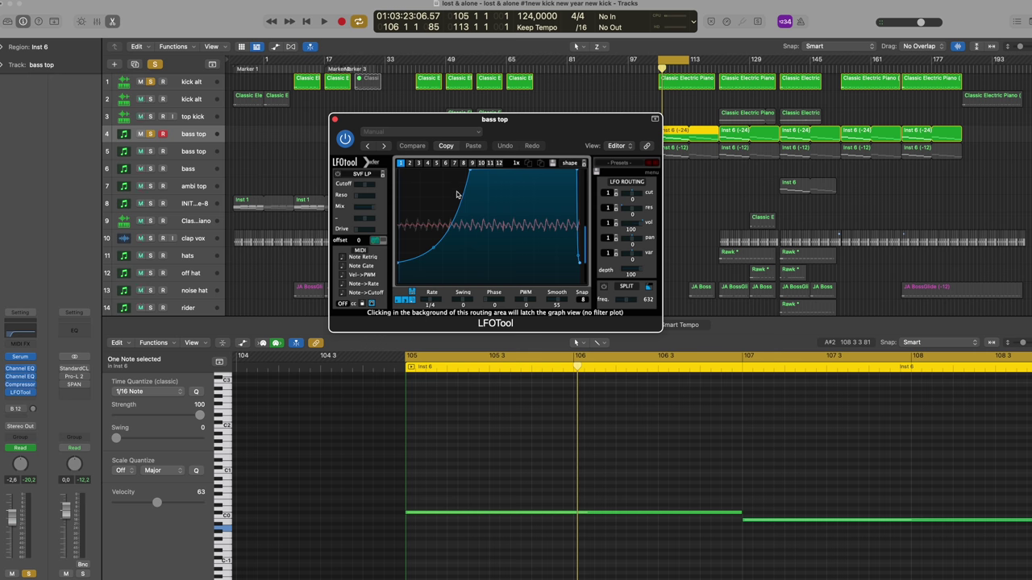
key(space)
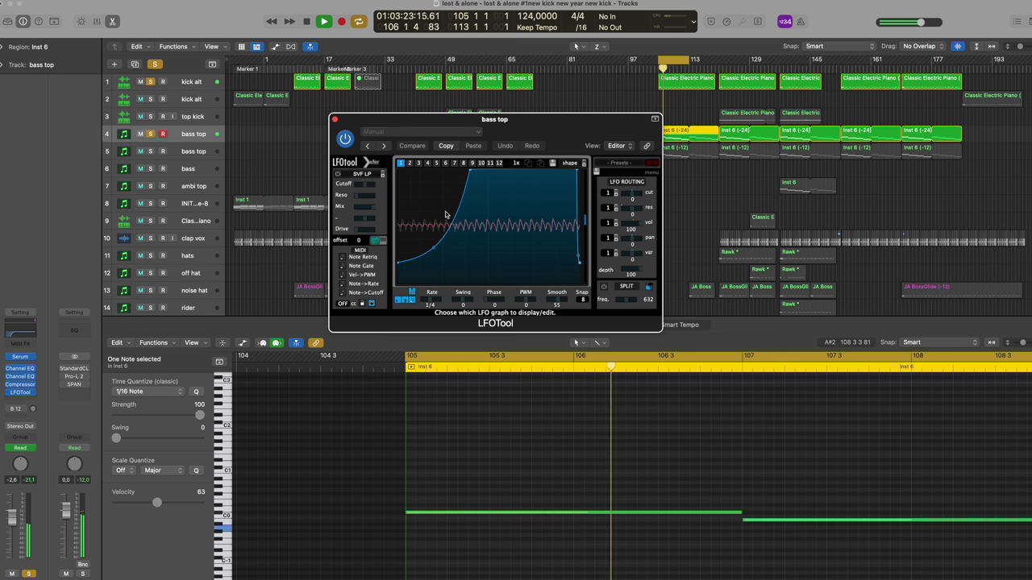
key(space)
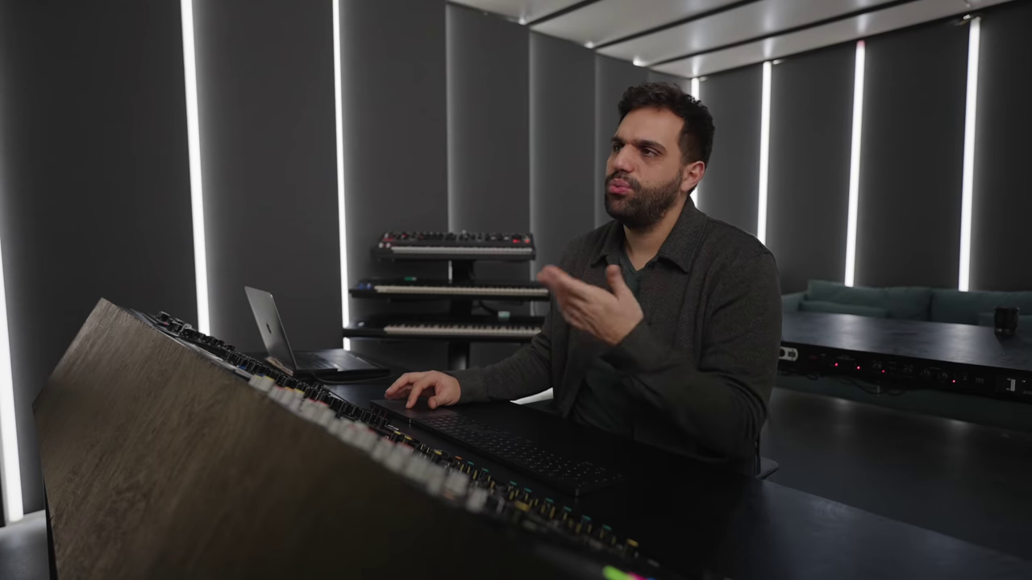
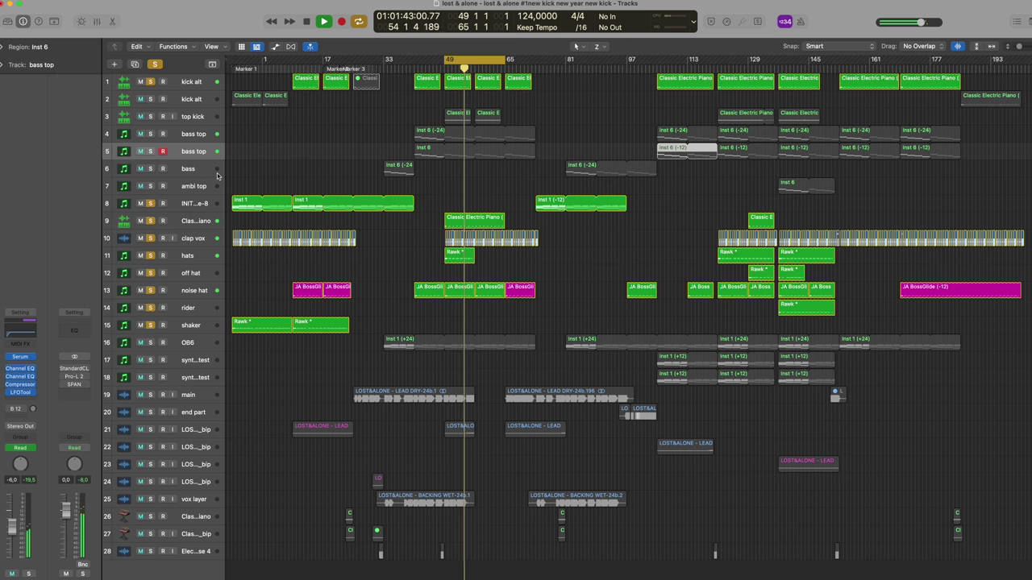
Solo only the clap vox track and audition it from bar 49
key(space)
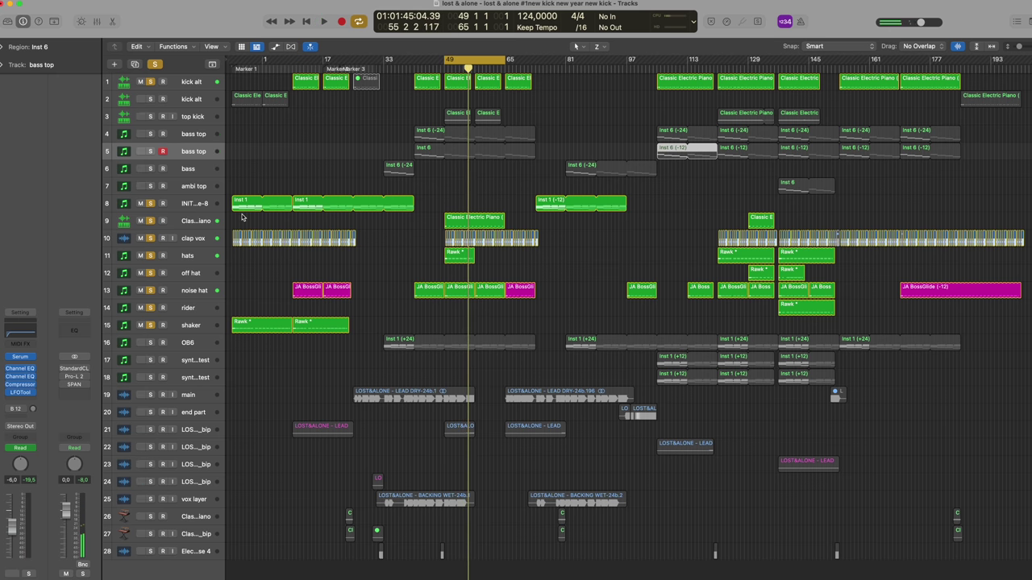
alt+click(151, 238)
key(space)
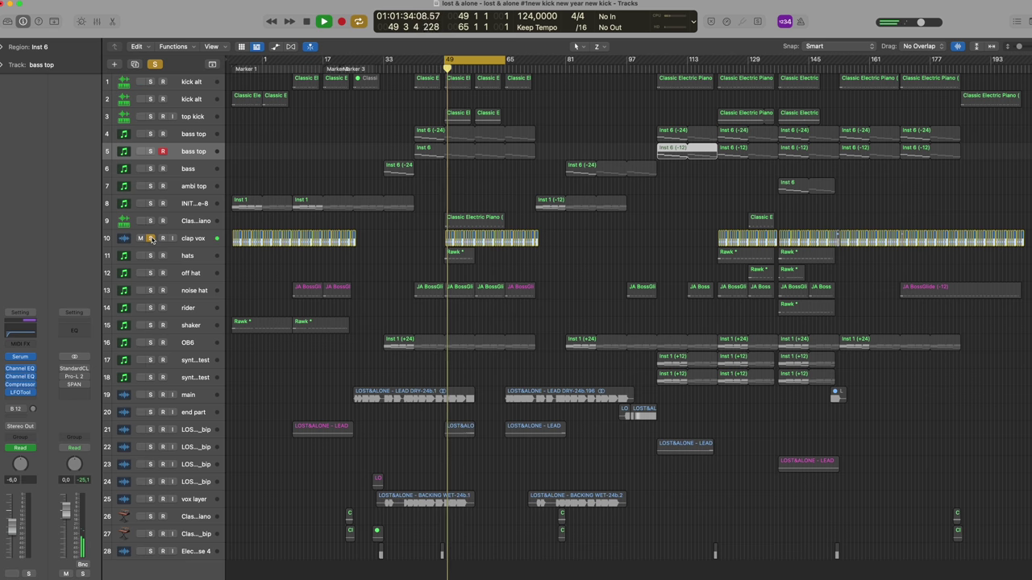
key(space)
Select the clap vox track and inspect its Channel EQ, sample delay and Tuner plug-ins one after another
click(194, 242)
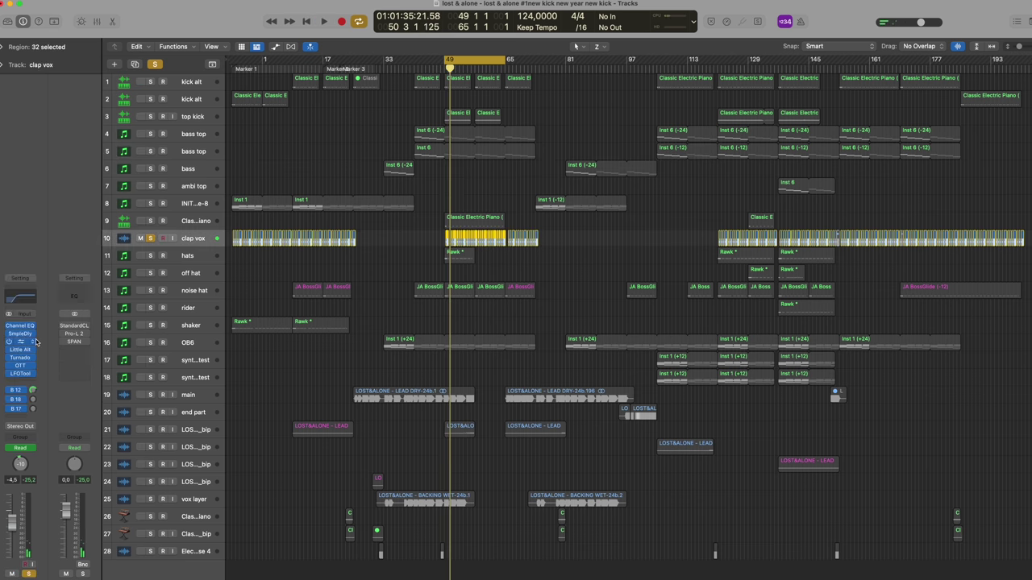
click(20, 326)
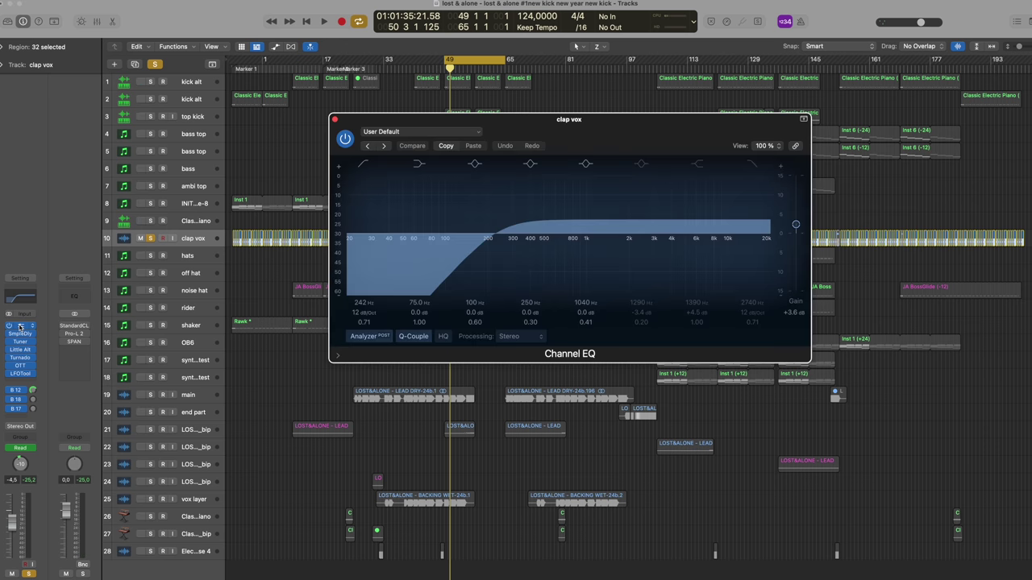
click(20, 326)
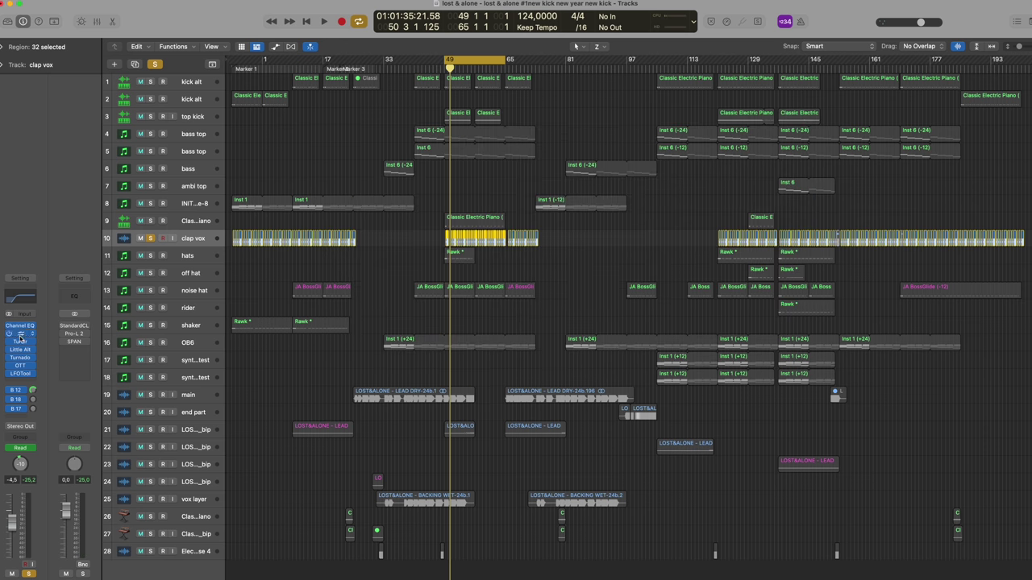
click(20, 335)
click(21, 341)
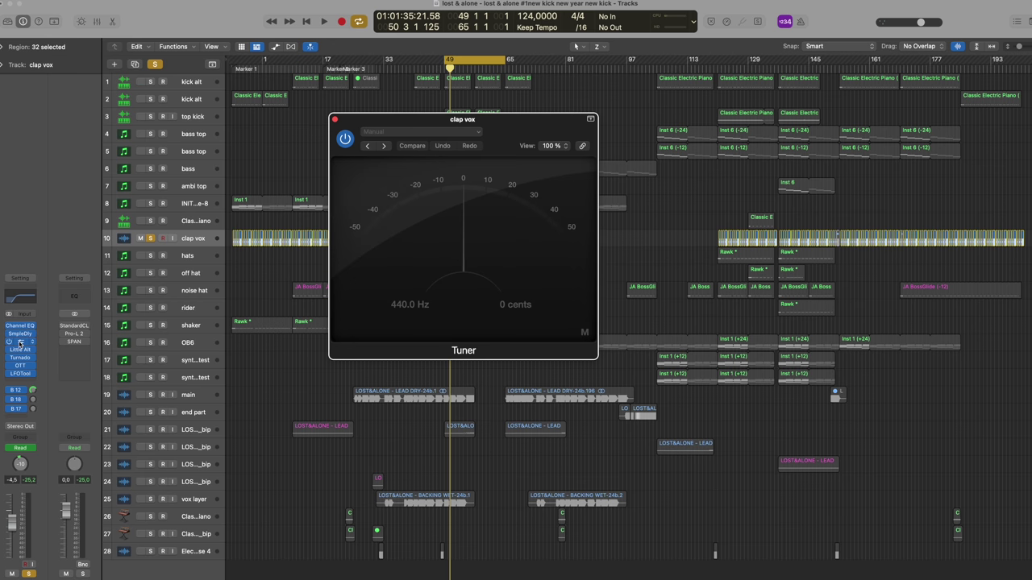
click(20, 345)
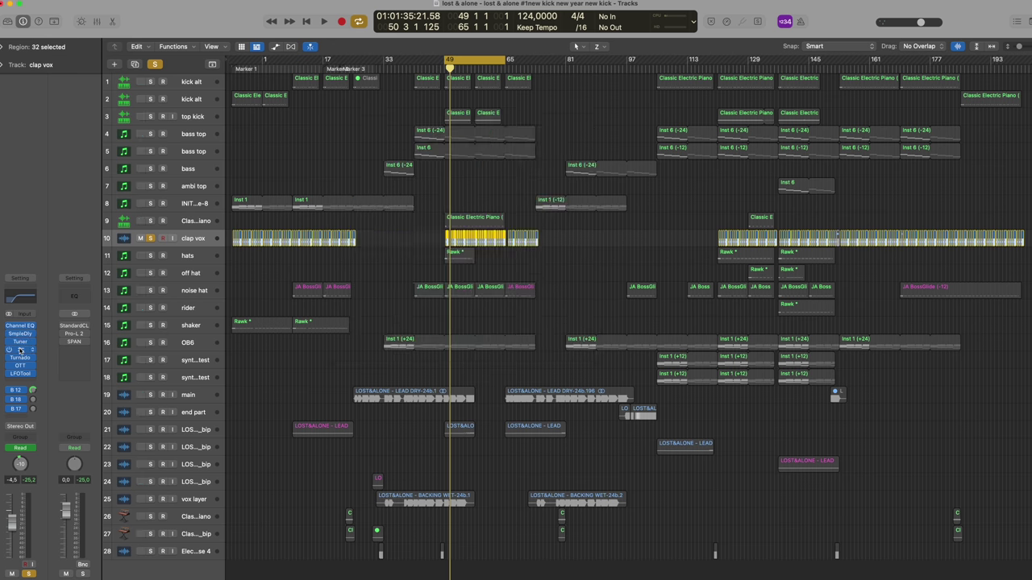
Try Little AlterBoy formant values of -2.8 and 0.0 on clap vox during playback, and revert to the original setting
click(20, 349)
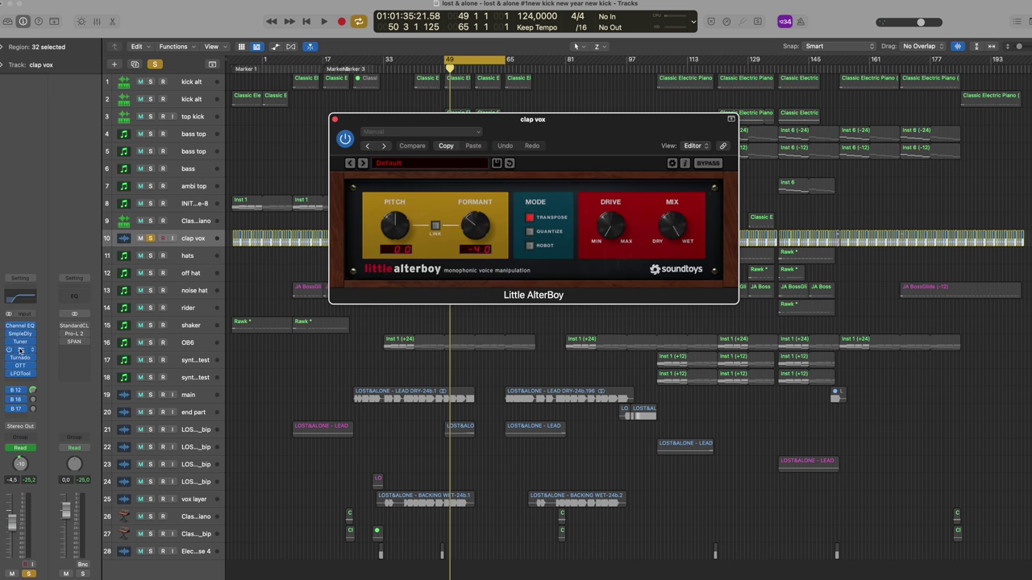
key(space)
drag(476, 227, 482, 224)
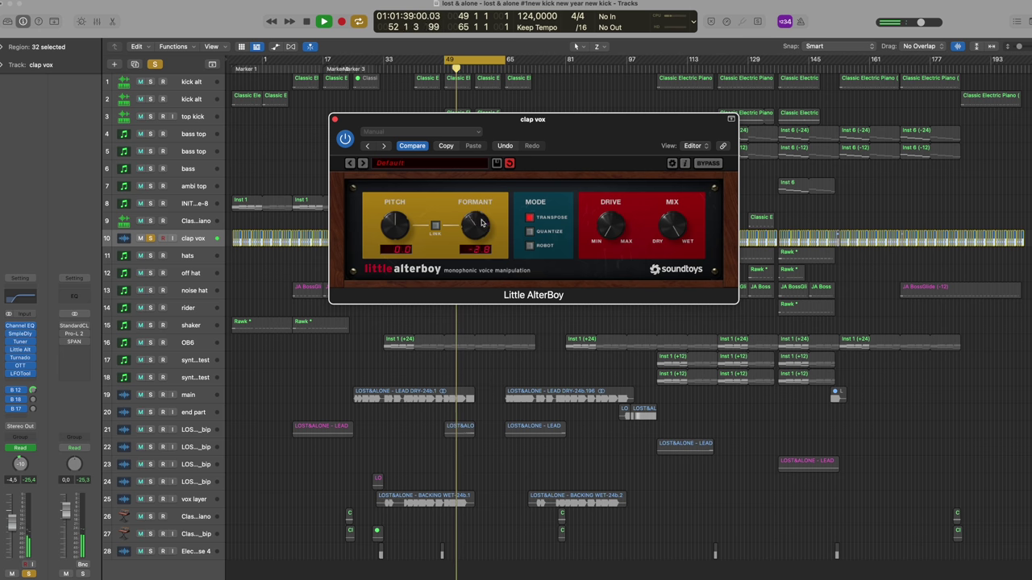
mouse_move(482, 223)
mouse_down()
mouse_move(482, 253)
mouse_move(470, 220)
mouse_up()
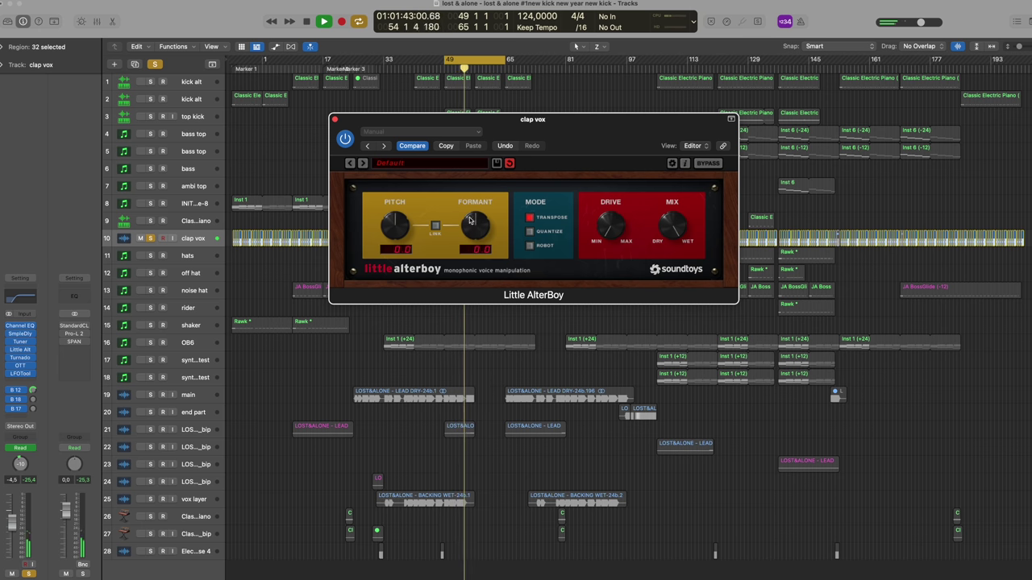
click(413, 150)
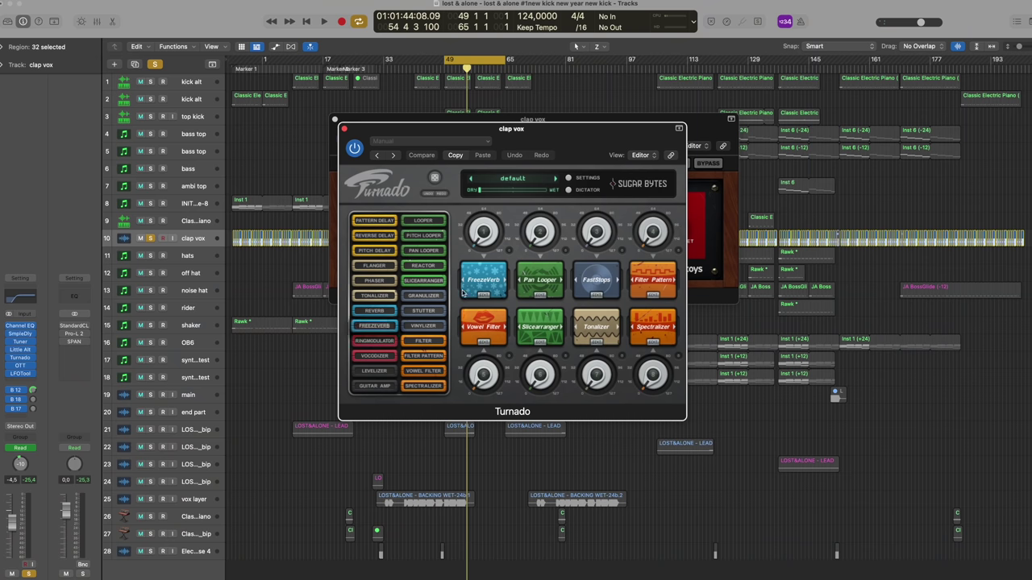
Close Turnado, inspect the OTT and LFOTool plug-ins on clap vox, and hide the plug-in windows
click(344, 130)
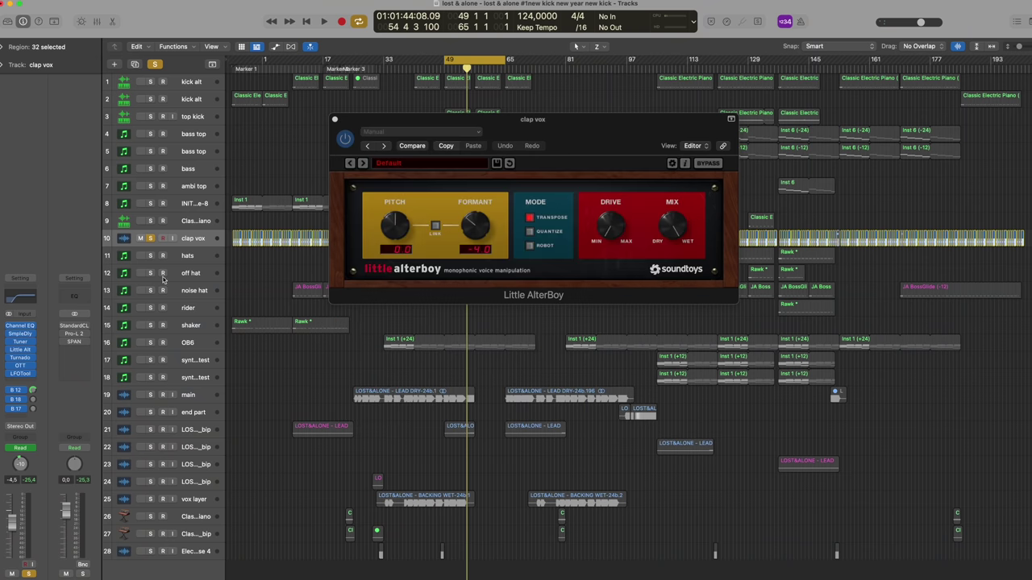
click(21, 367)
click(40, 381)
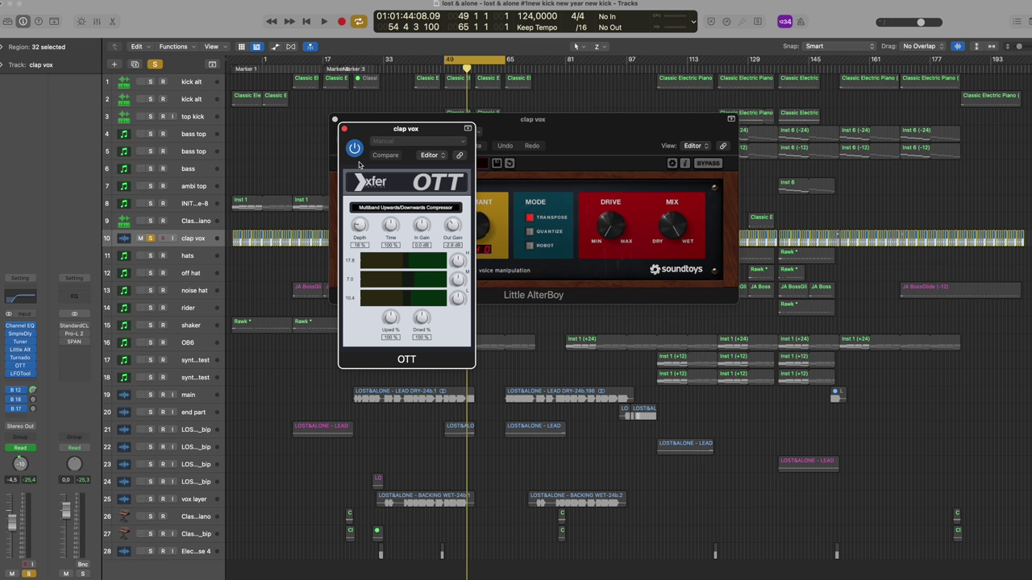
click(345, 129)
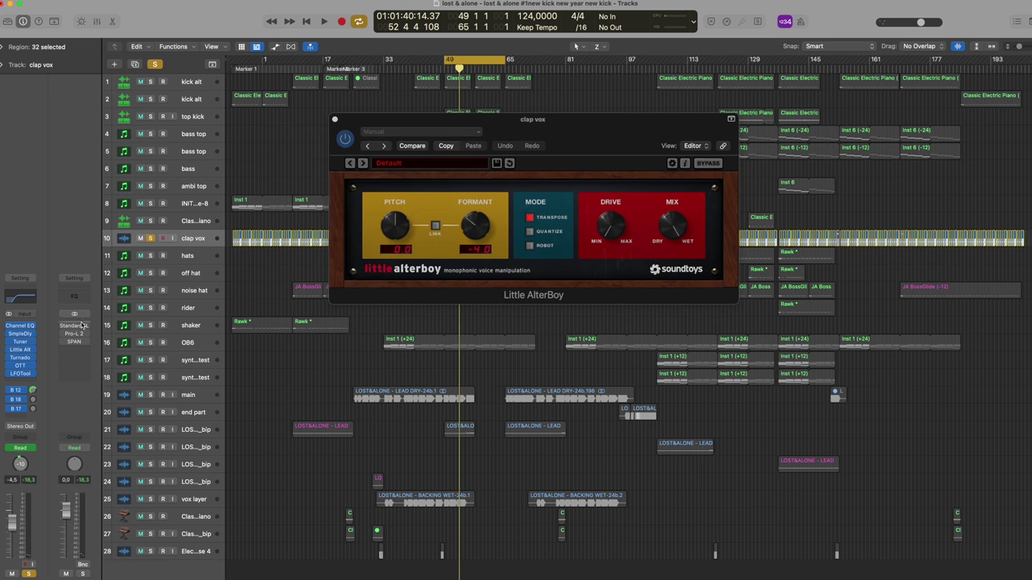
click(25, 374)
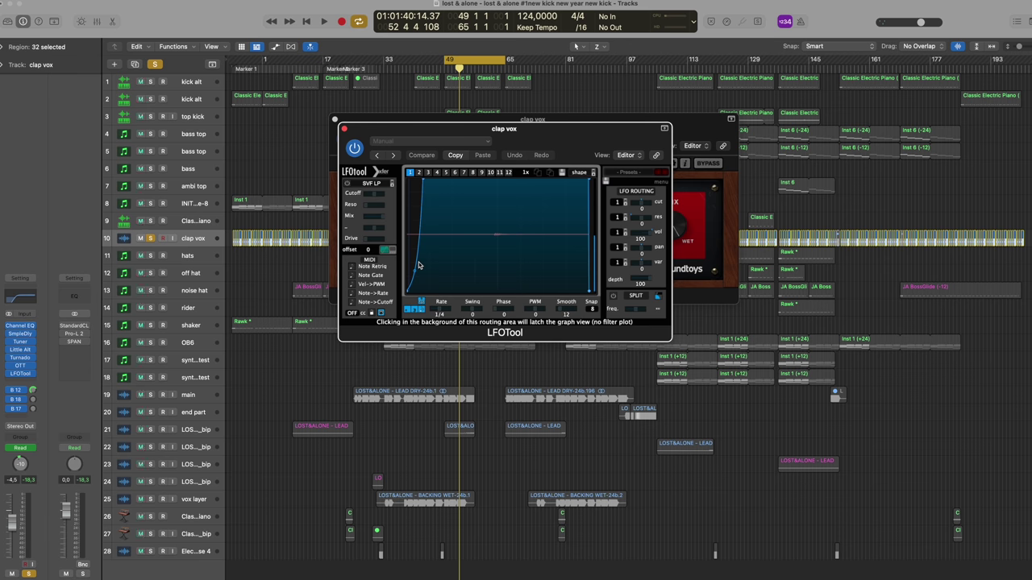
key(v)
Audition the soloed Classic Electric Piano track and the soloed hats track from bar 49, and select the hats track
key(space)
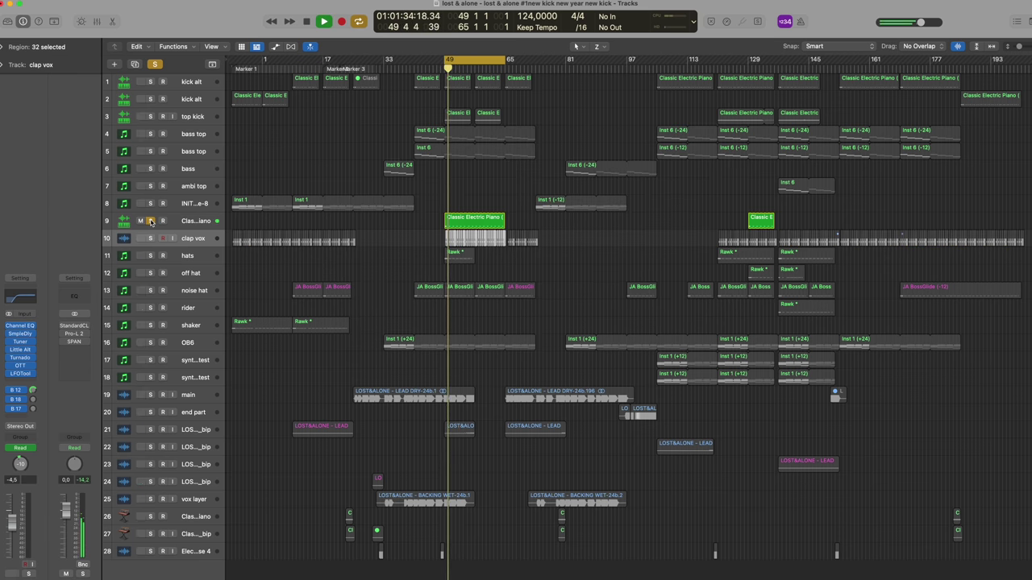
key(space)
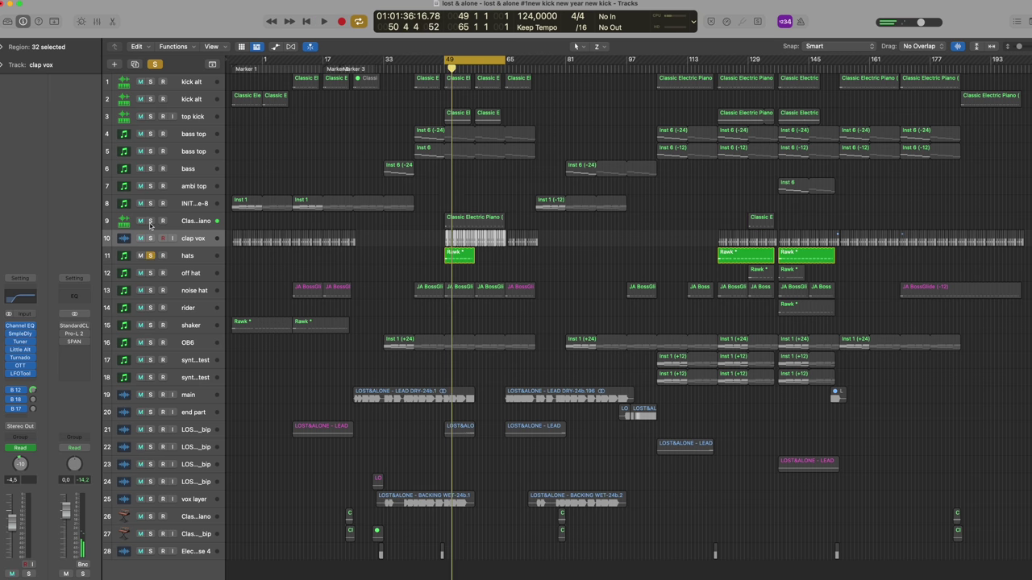
key(space)
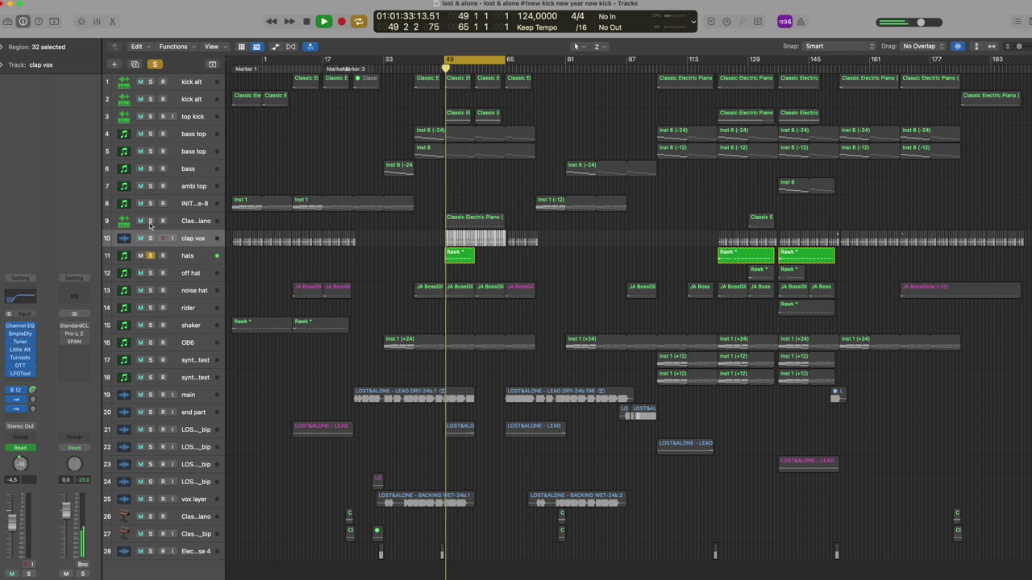
key(space)
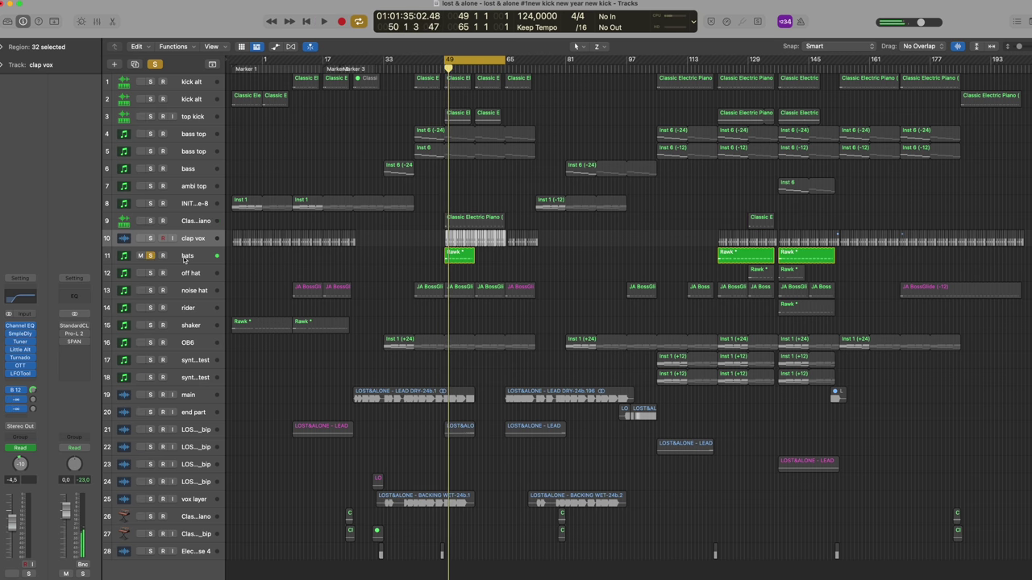
click(183, 258)
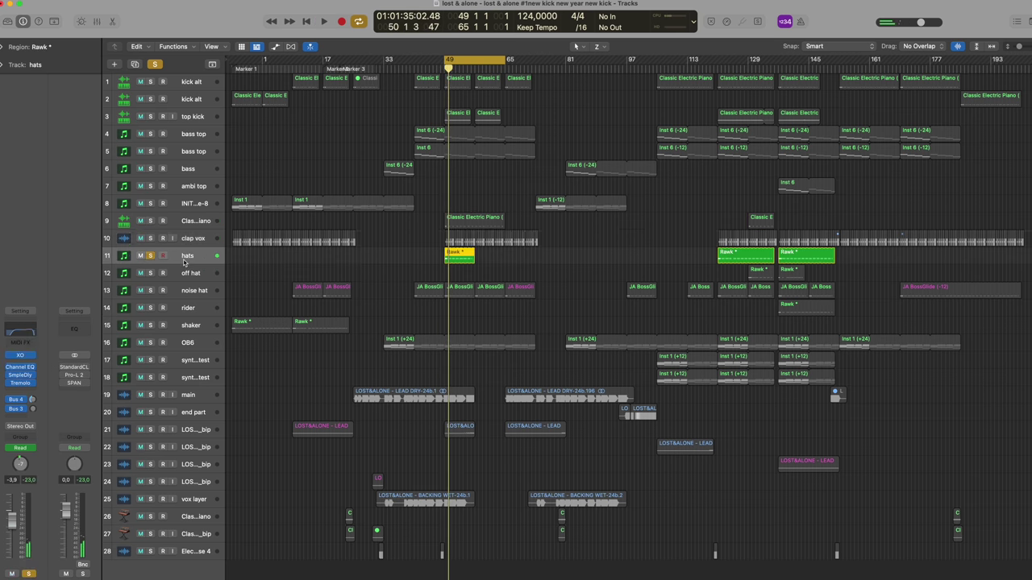
Inspect the hats track's XO, Channel EQ, Sample Delay and Tremolo plug-ins, plus the reverb on its Bus 4 send
click(21, 355)
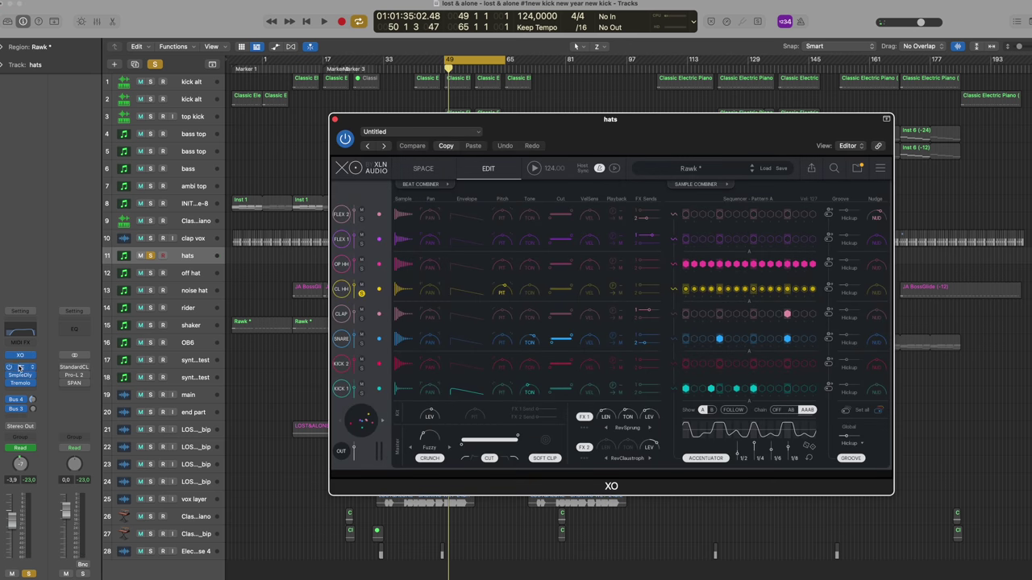
click(19, 368)
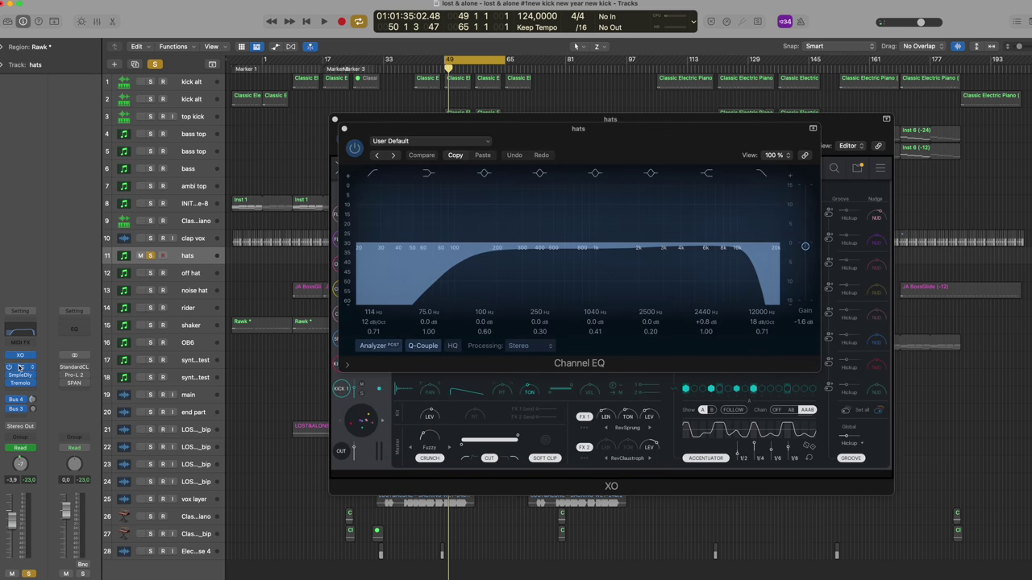
click(20, 376)
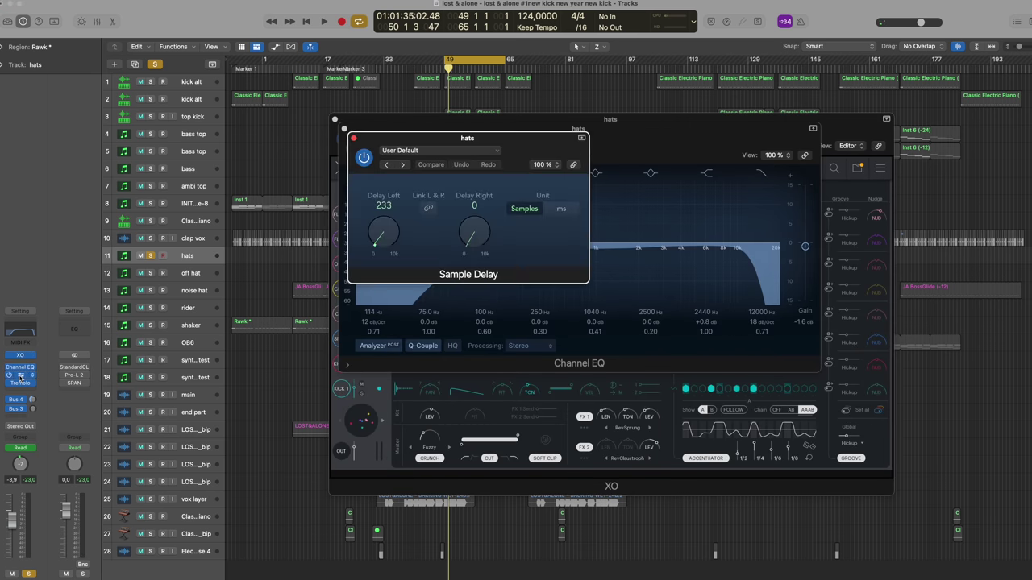
click(22, 383)
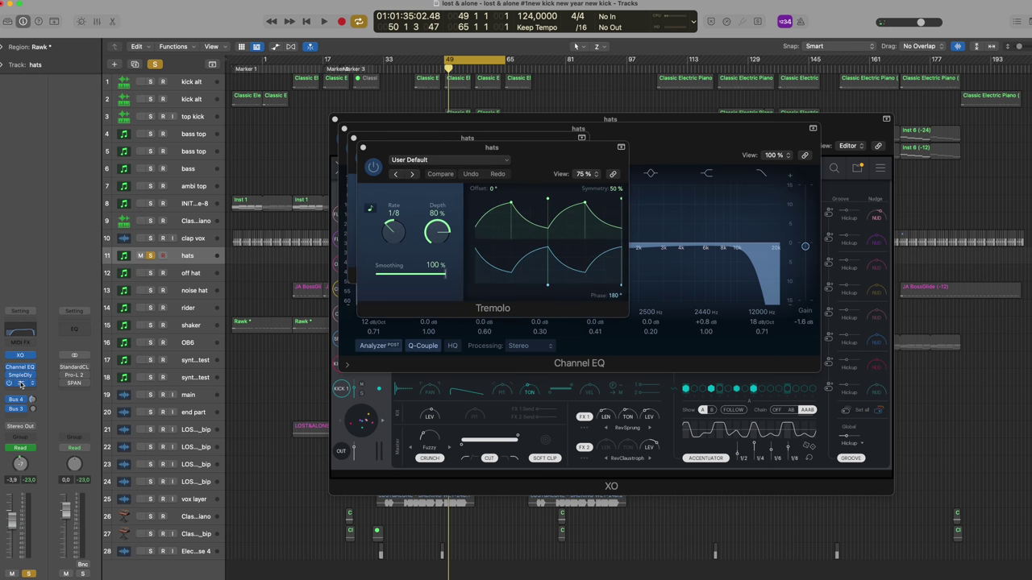
click(18, 401)
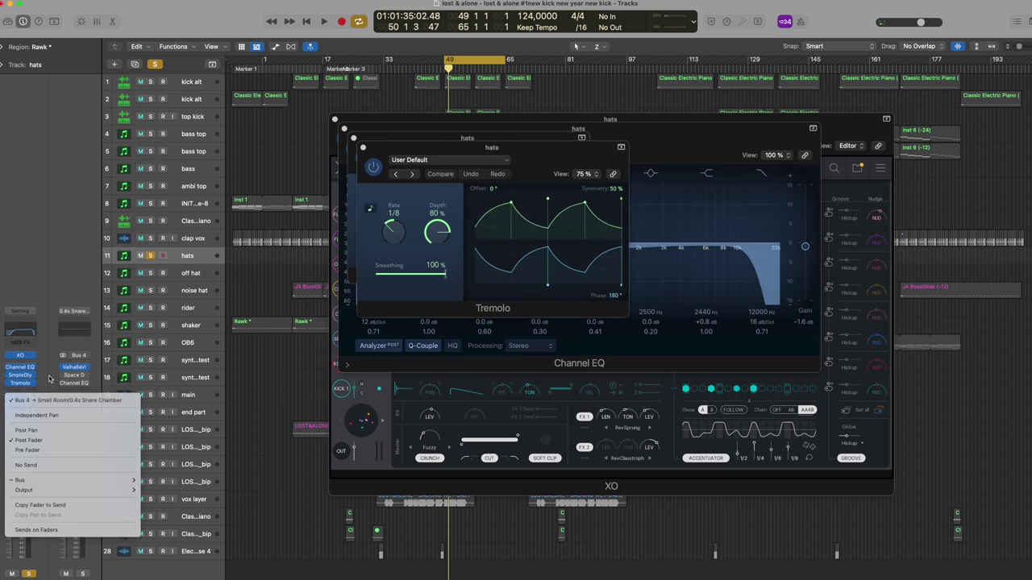
click(74, 368)
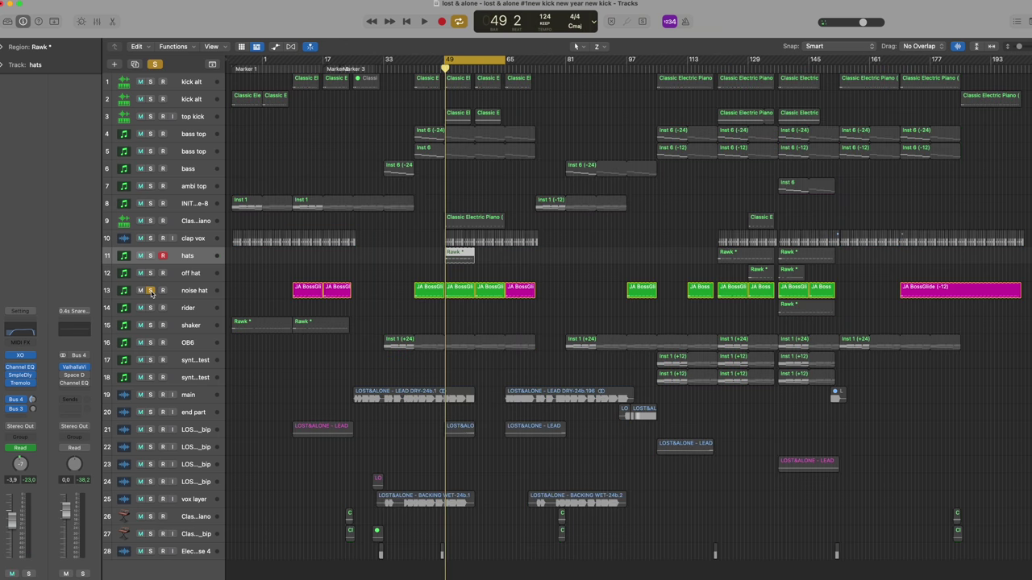
Select the soloed noise hat track, audition it from bar 49 and open its Diva synth
drag(387, 254, 564, 361)
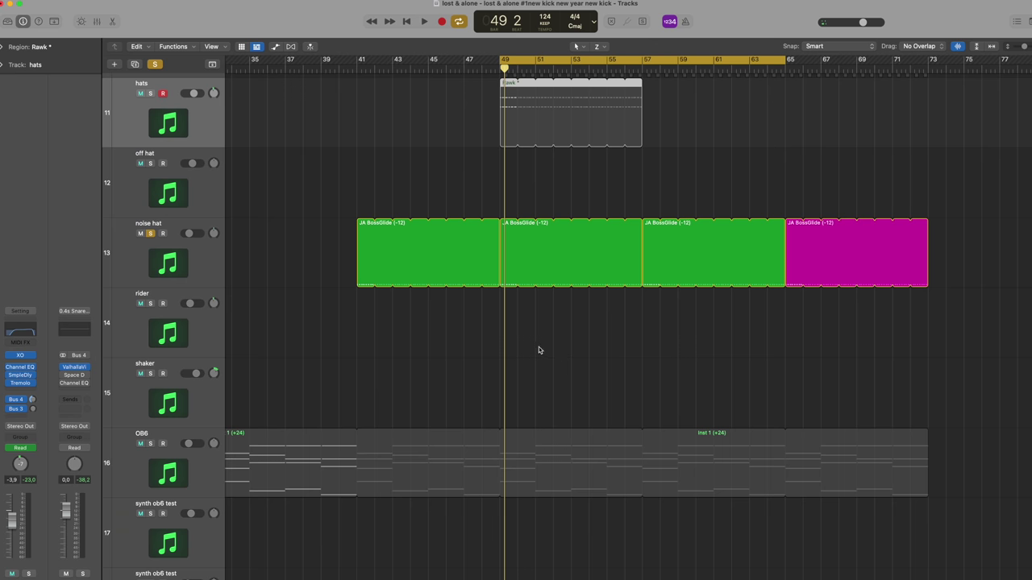
click(185, 263)
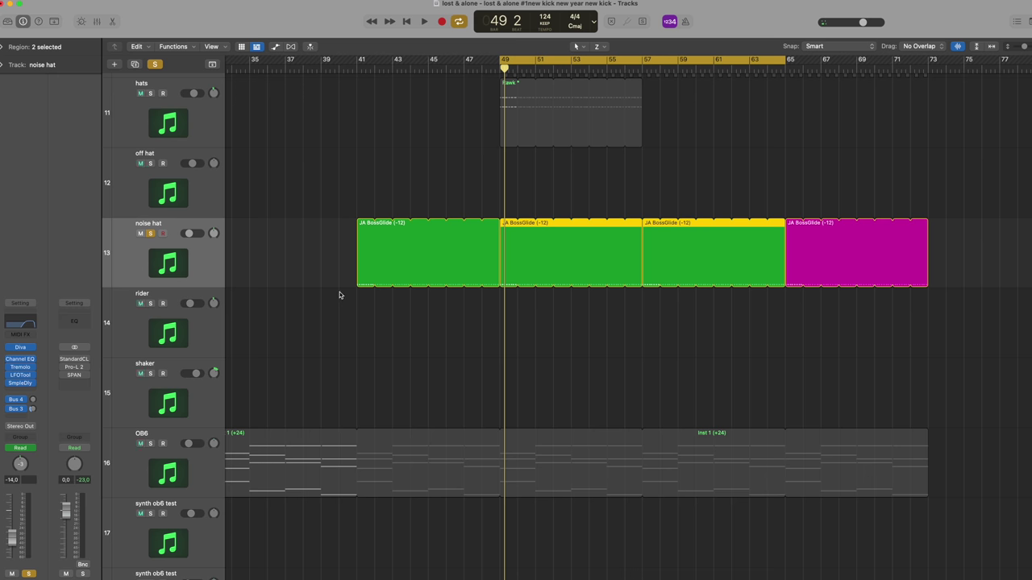
key(space)
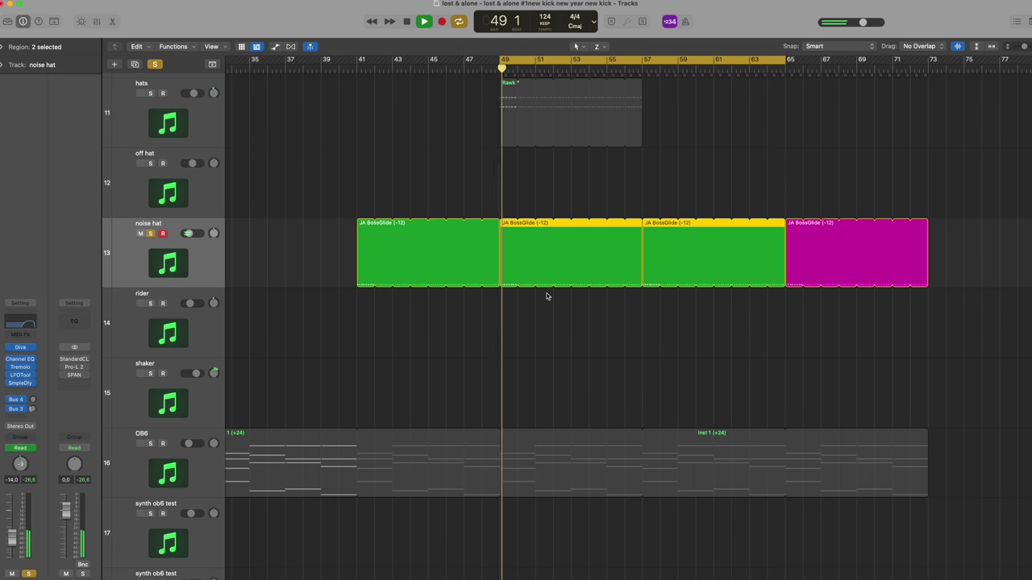
click(20, 347)
key(space)
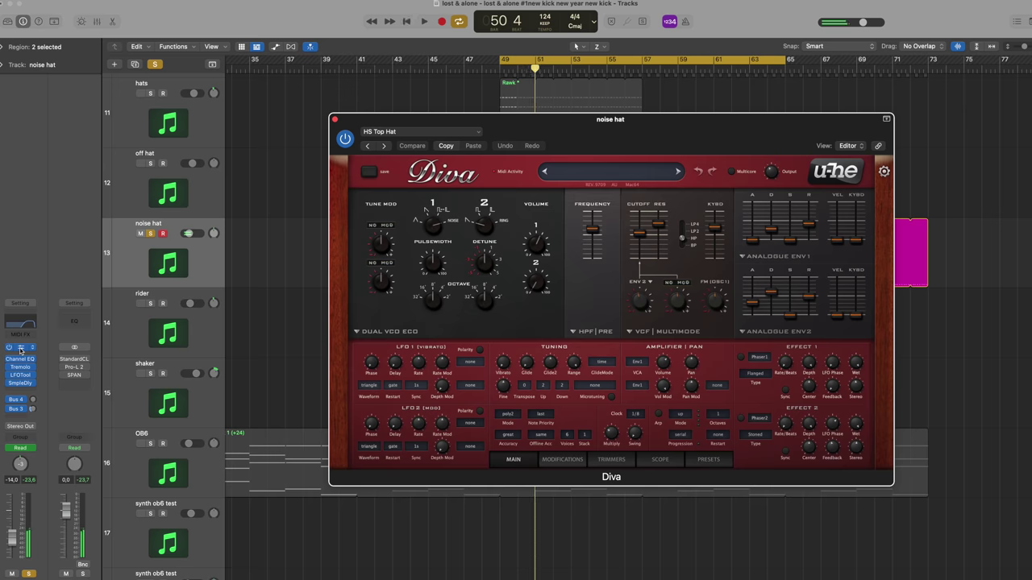
Inspect the Channel EQ, Tremolo, LFOTool and Sample Delay plug-ins on the noise hat track
click(21, 360)
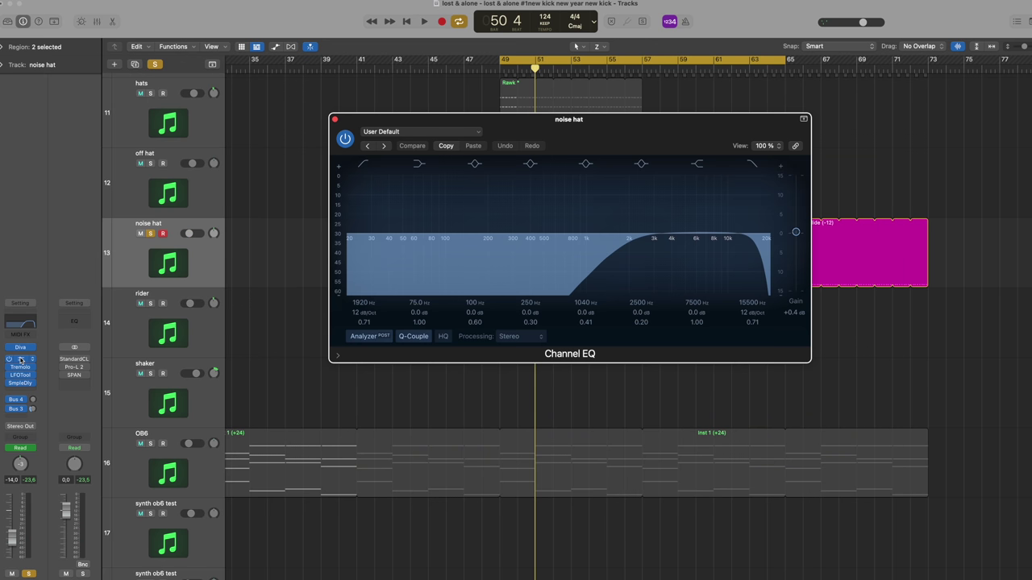
click(21, 368)
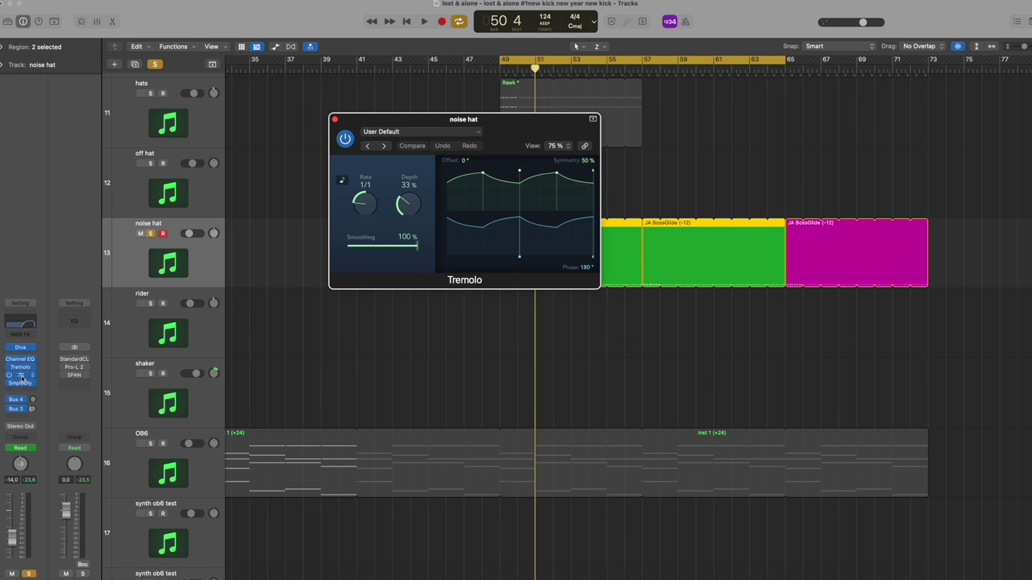
click(21, 377)
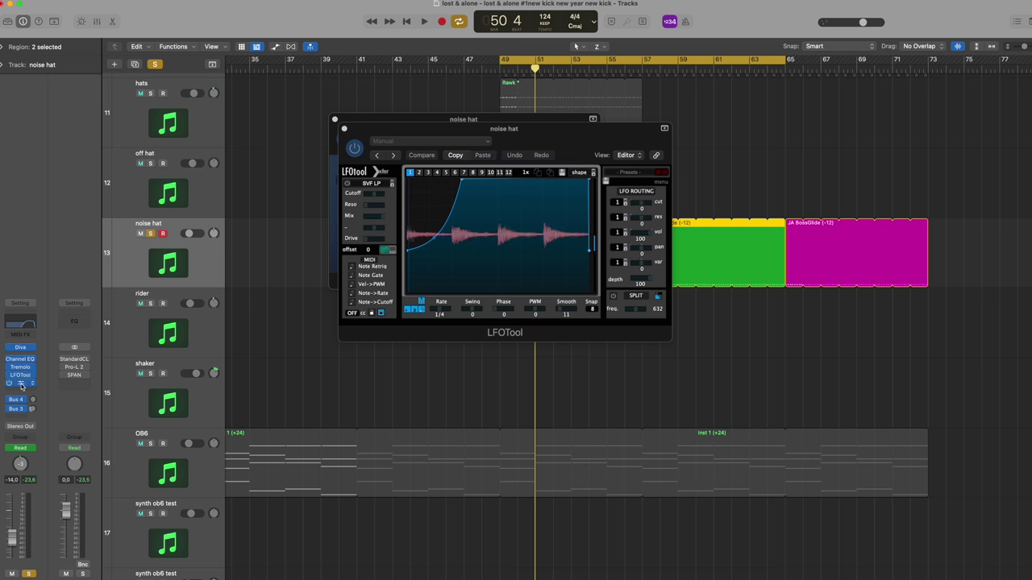
click(20, 384)
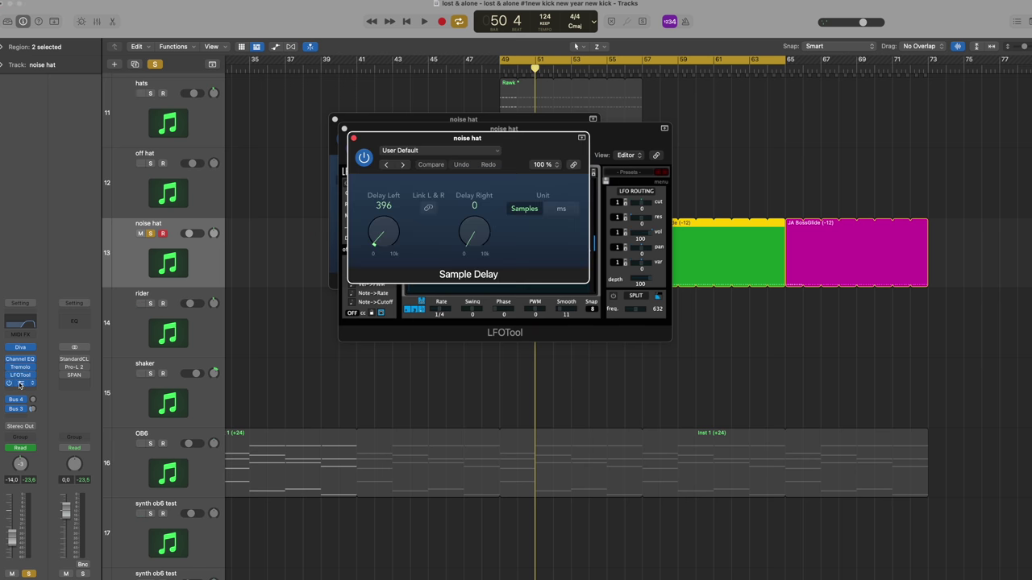
Inspect ValhallaVintageVerb on the noise hat's Bus 3 send and hide the plug-in windows
click(19, 410)
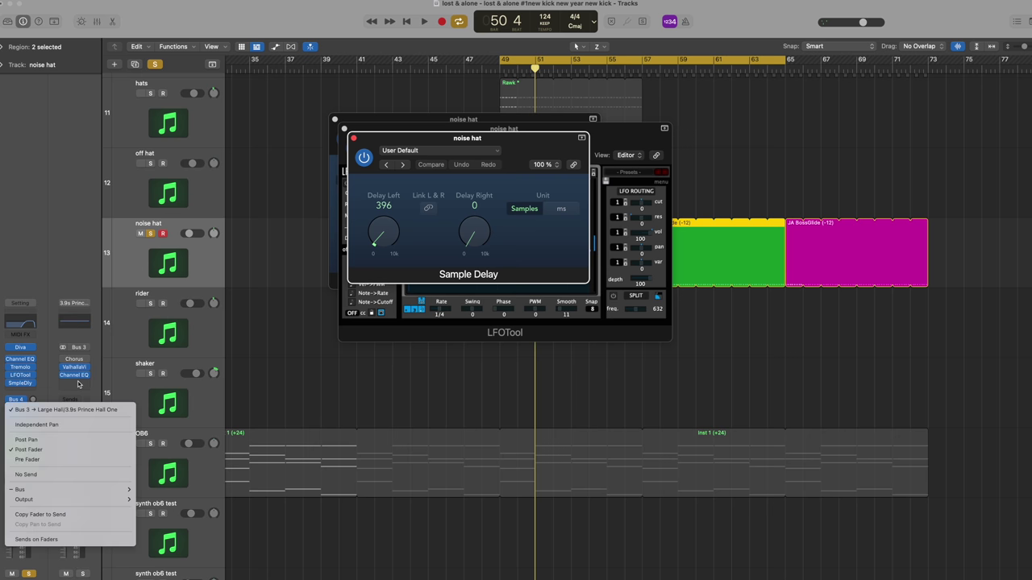
click(79, 384)
click(73, 368)
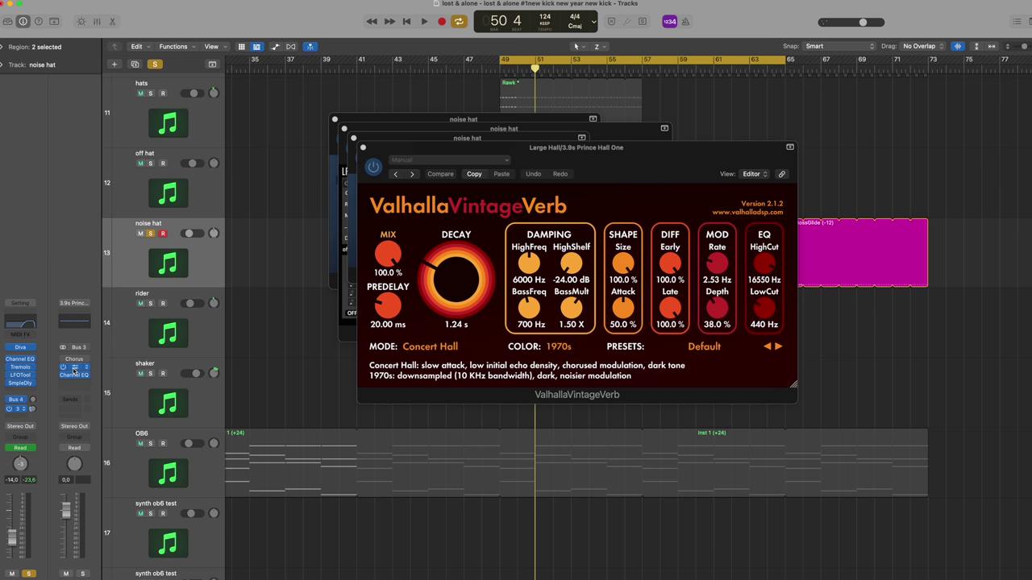
key(v)
Show the noise hat's automation, switch it from Volume to Diva Decay and audition the track from bar 49
drag(337, 185, 876, 408)
key(a)
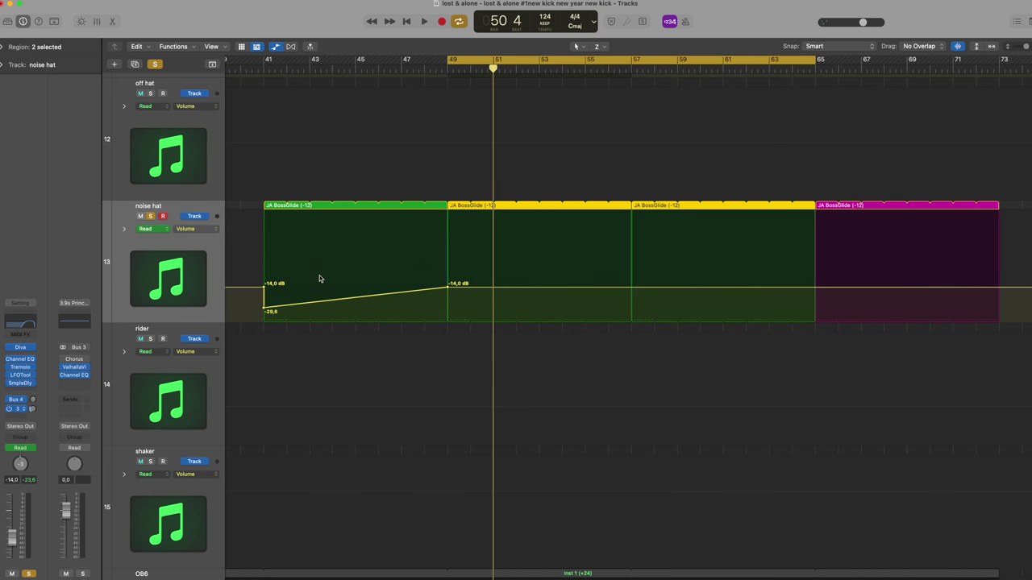
scroll(346, 290, left, 3)
click(185, 229)
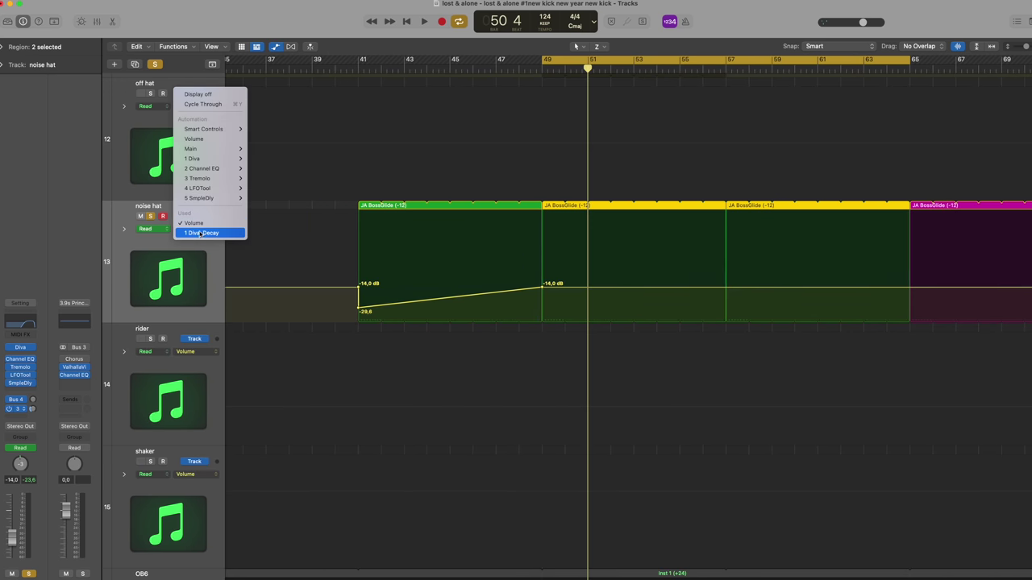
click(197, 232)
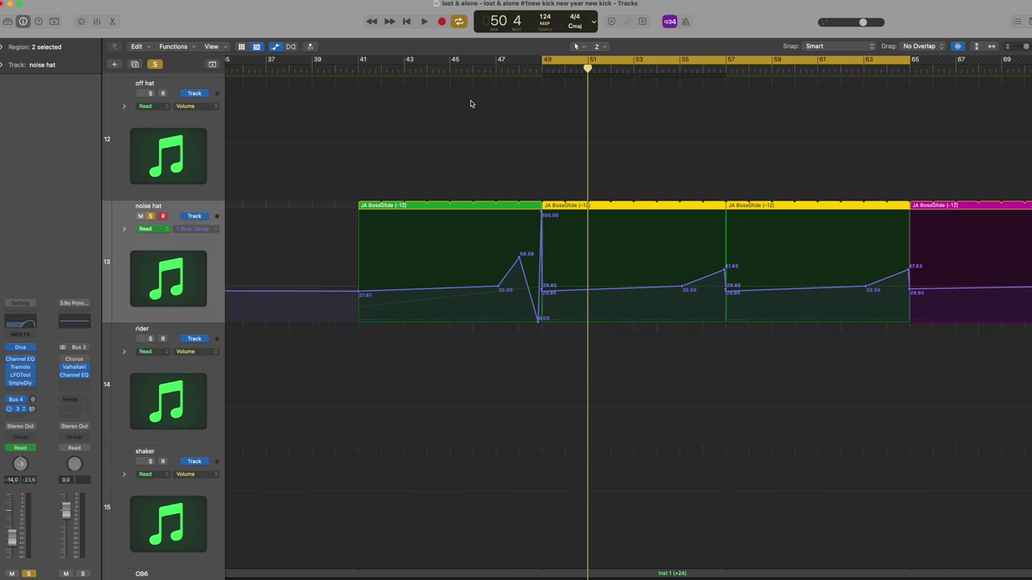
click(475, 68)
key(space)
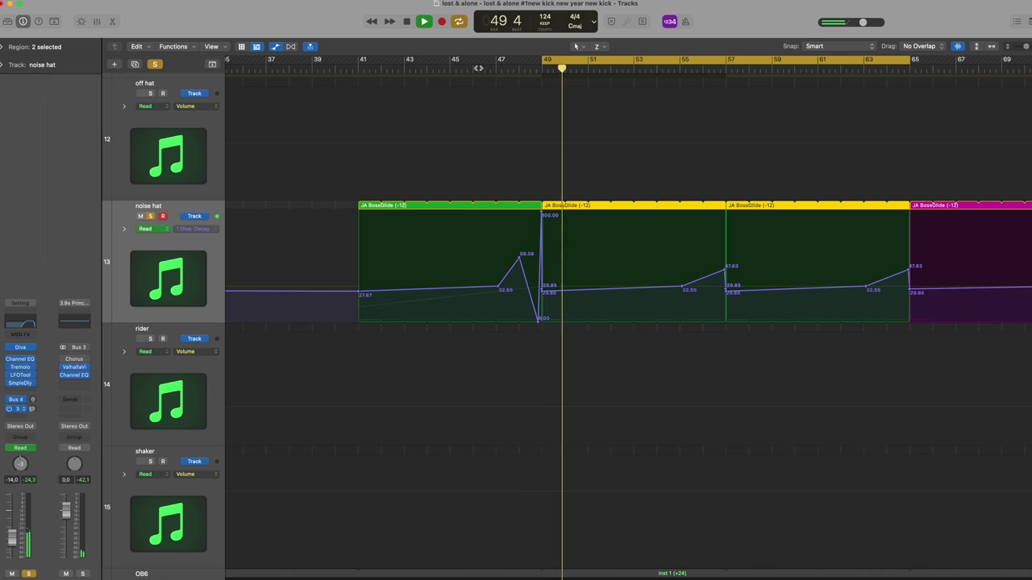
key(space)
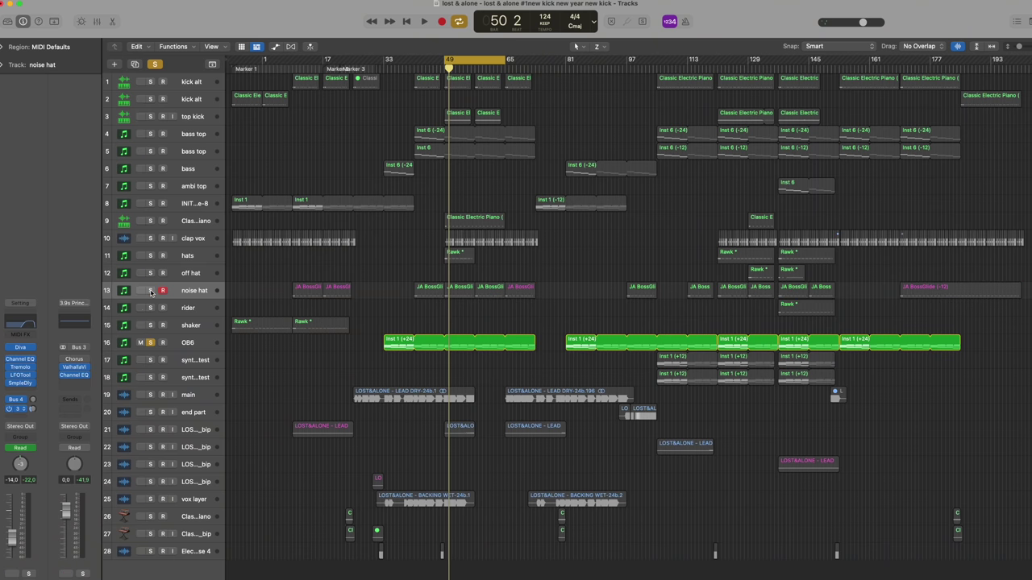
Select the OB6 track and examine the notes of its first region in the Piano Roll
click(192, 346)
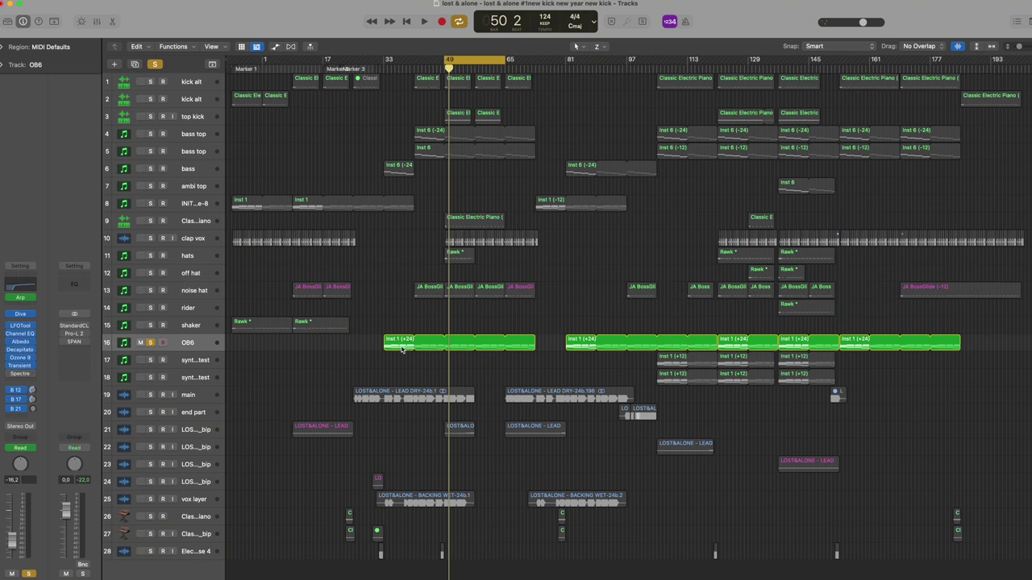
double_click(401, 349)
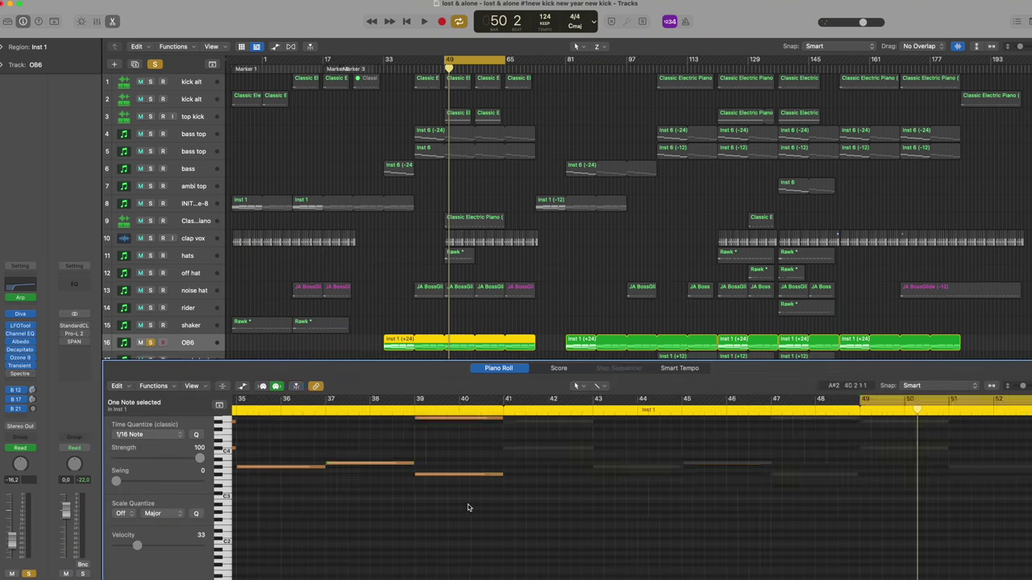
scroll(468, 507, down, 10)
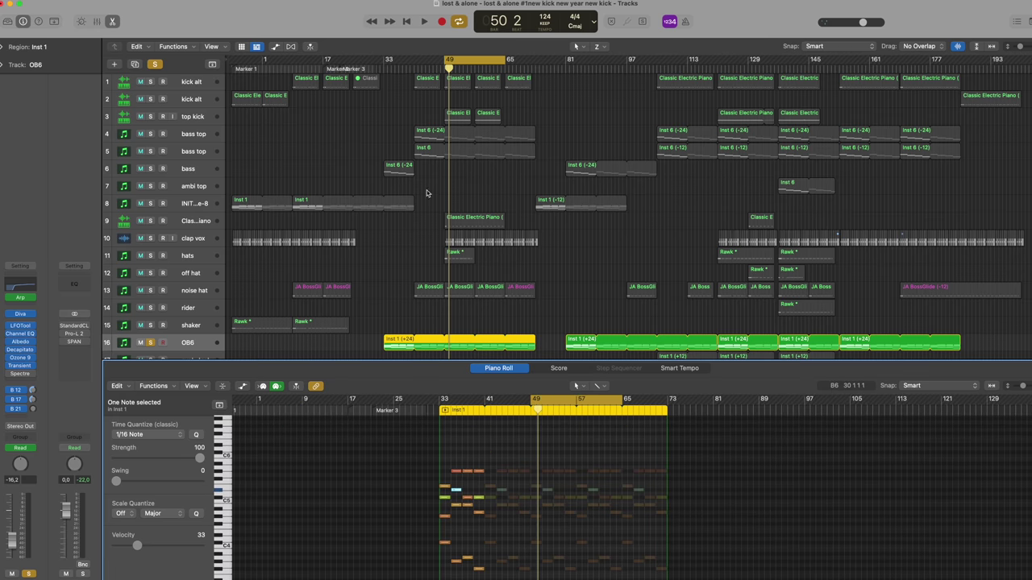
scroll(482, 474, down, 3)
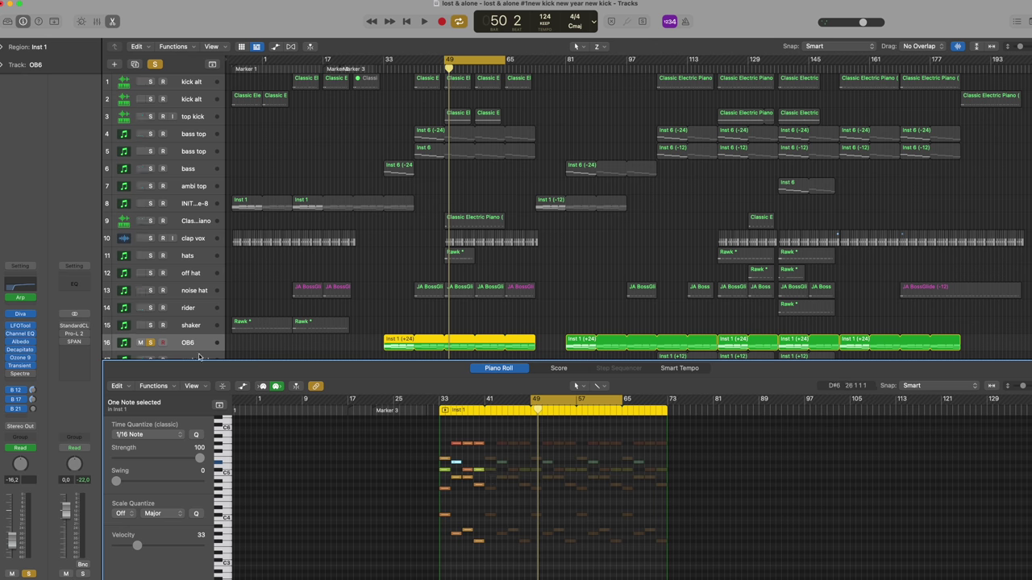
Inspect and close the Arpeggiator on OB6, and audition the soloed track from bar 49
click(22, 298)
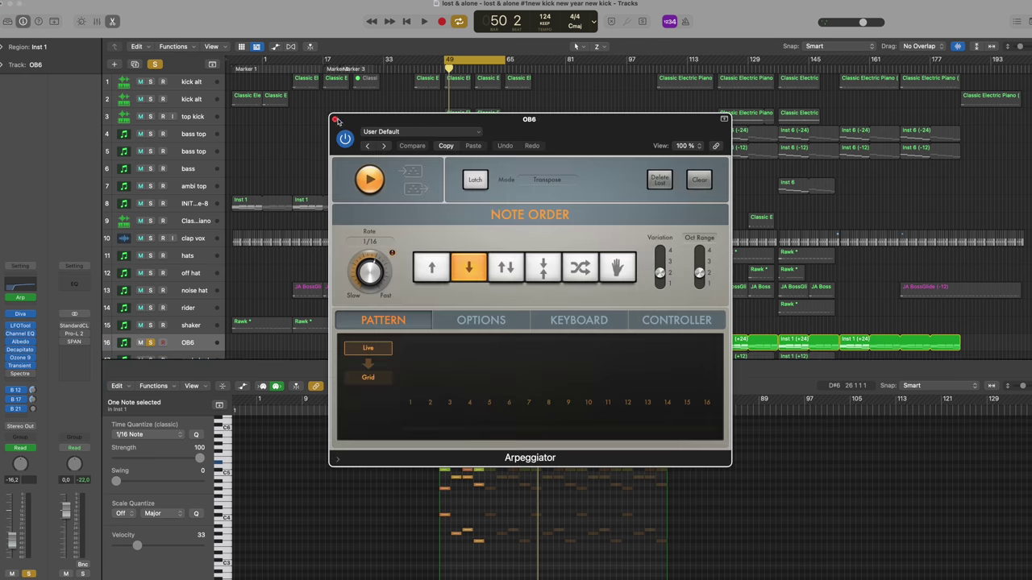
click(336, 119)
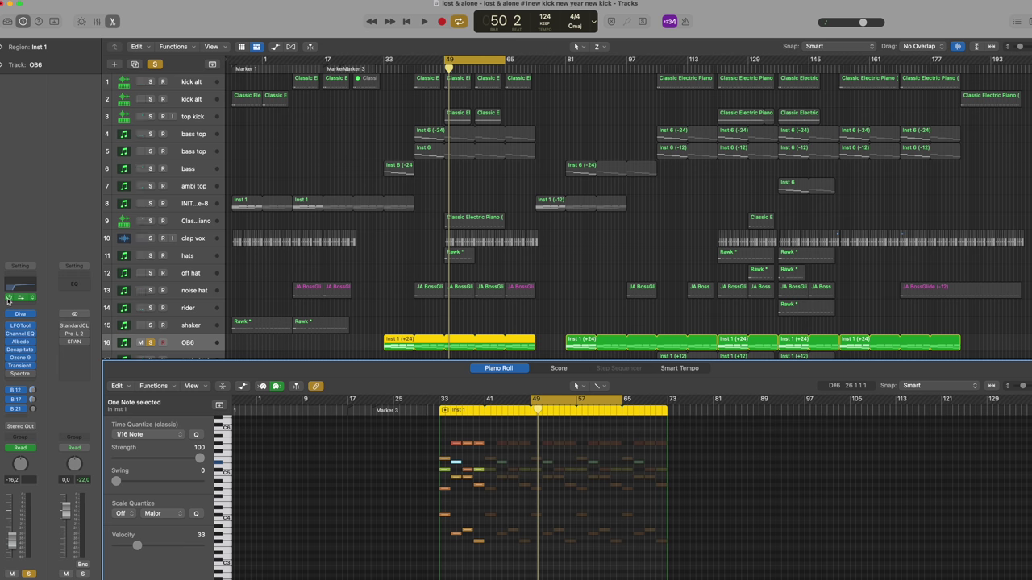
key(space)
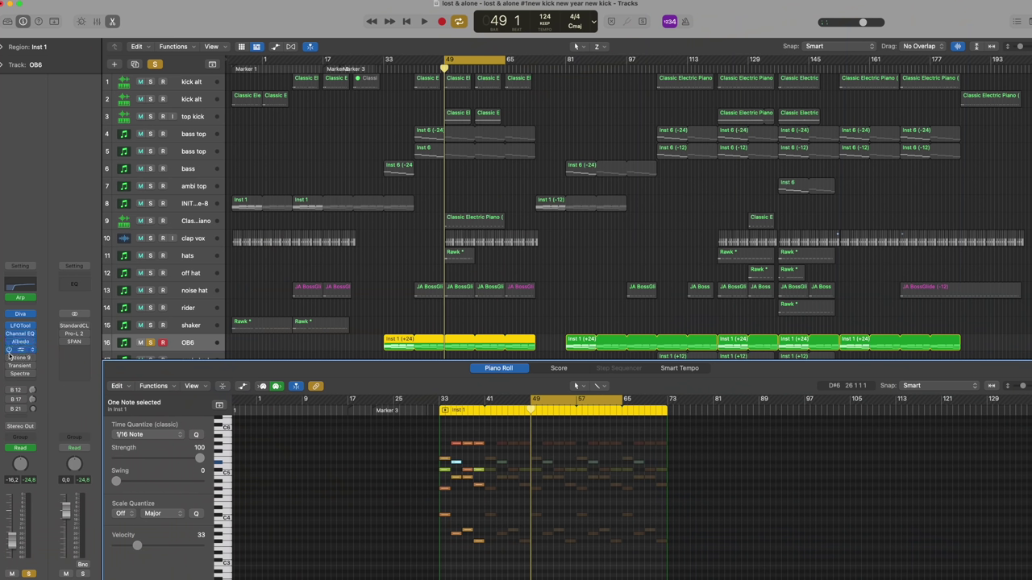
key(space)
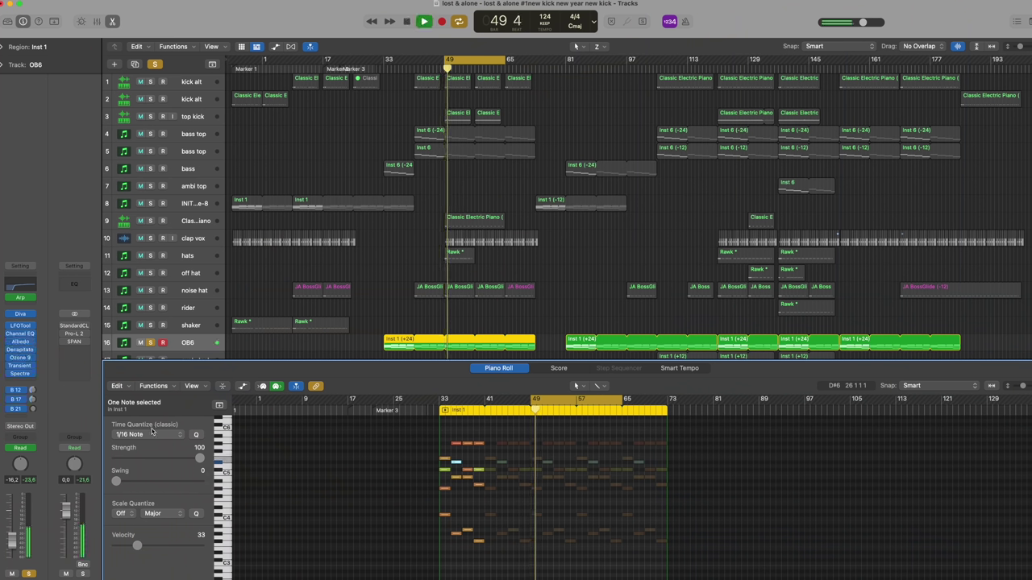
key(space)
Show the OB6 track's Frequency automation and audition the section around bar 113
key(z)
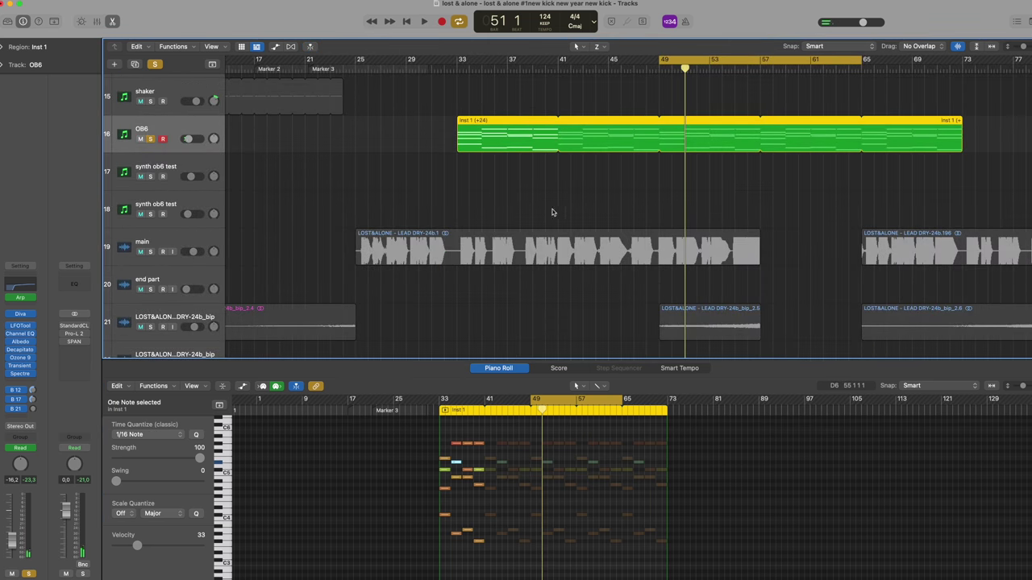
scroll(556, 215, right, 5)
key(a)
scroll(470, 173, up, 1)
scroll(470, 173, left, 2)
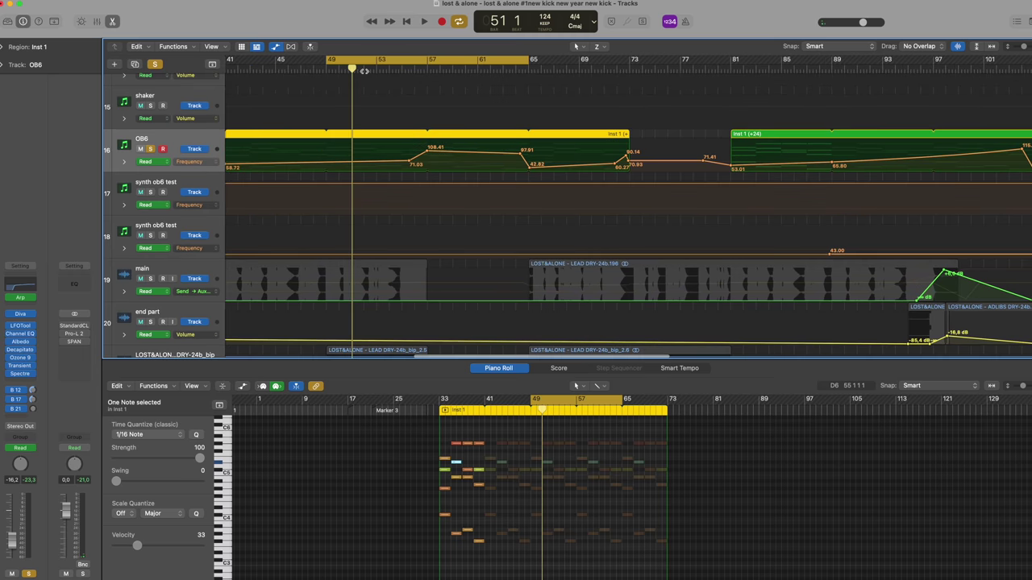
scroll(410, 72, right, 10)
double_click(742, 69)
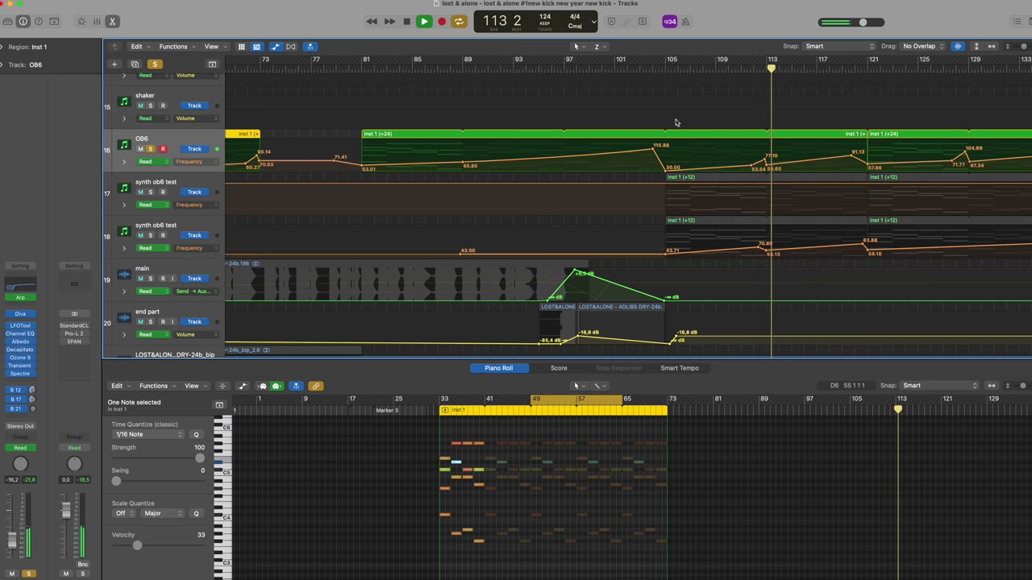
key(space)
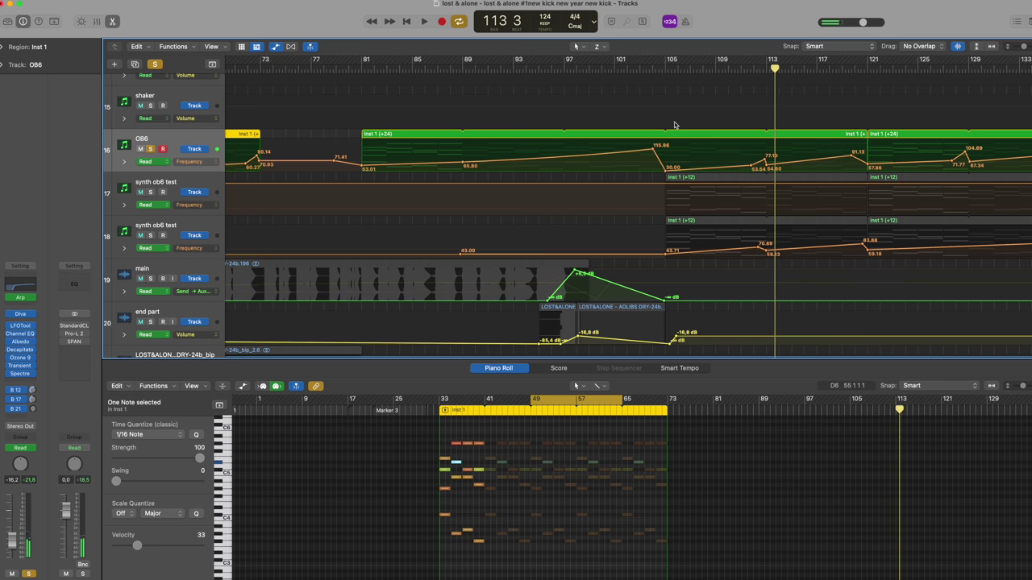
Switch the OB6 automation lane to the Low Cut parameter and the Albedo parameter to examine their curves
scroll(675, 125, left, 8)
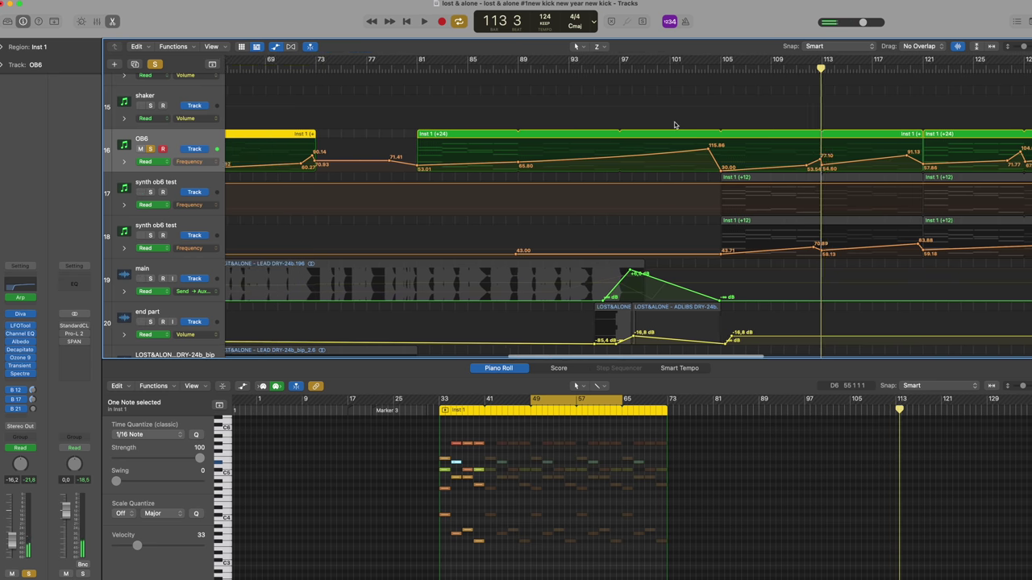
click(193, 162)
click(204, 171)
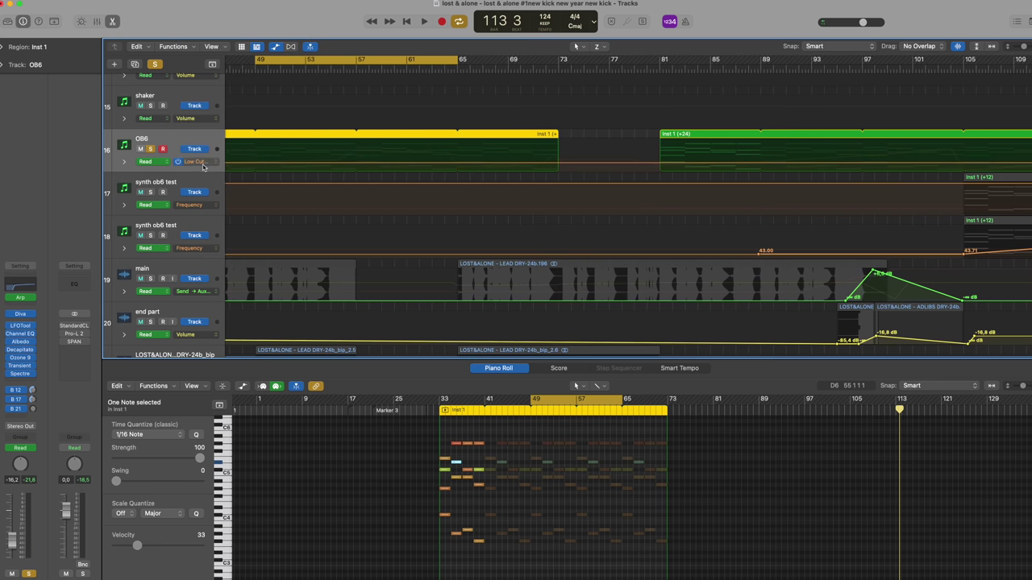
click(203, 162)
click(203, 174)
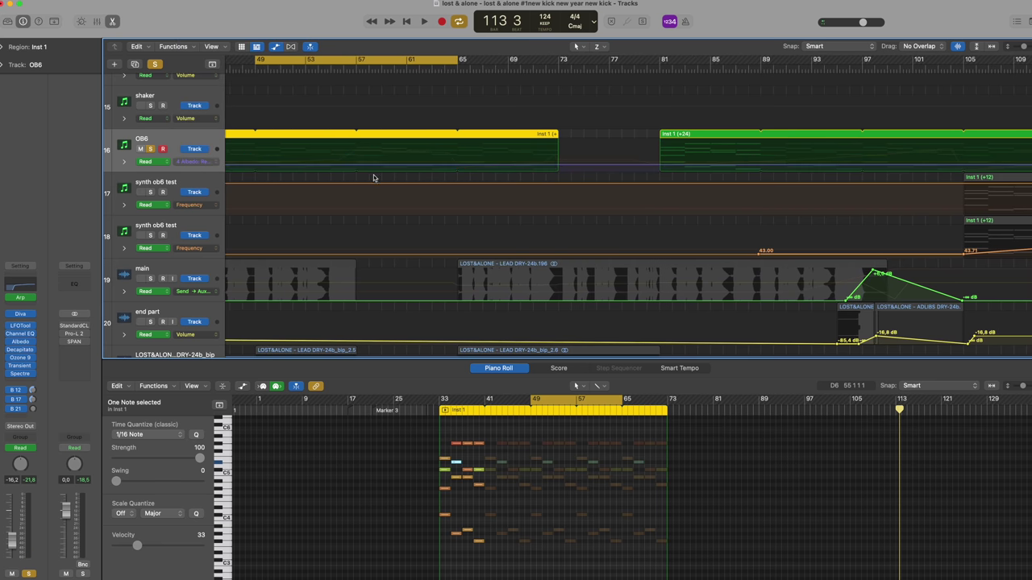
click(210, 164)
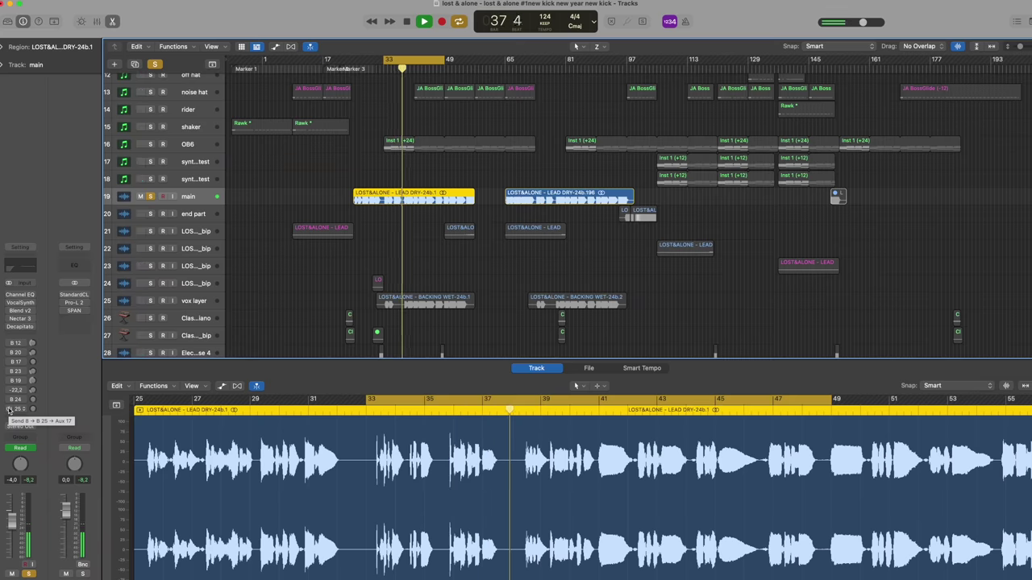
Toggle the bypass of the sends and insert plug-ins on the soloed main vocal track during playback
drag(9, 411, 7, 305)
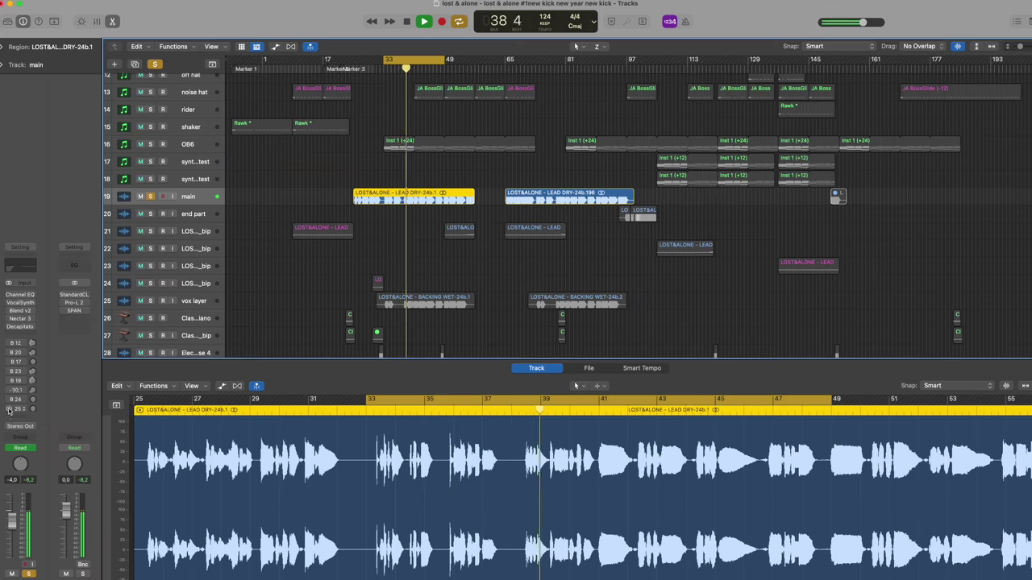